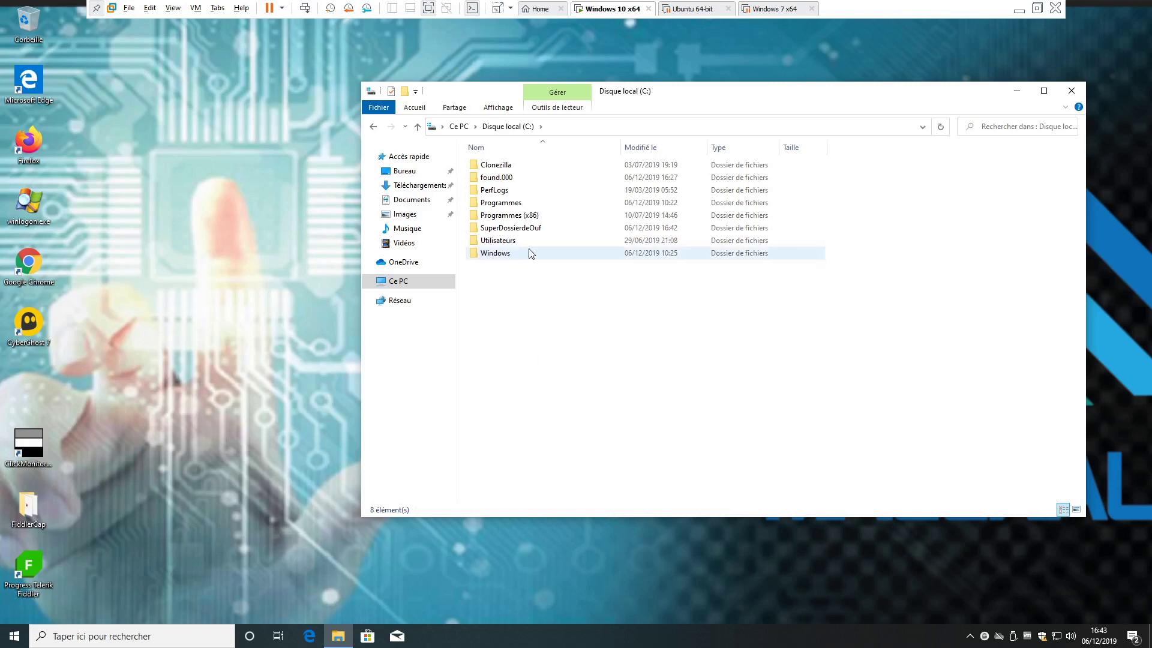
# - Open the Start menu and dismiss it again, twice
pyautogui.moveTo(505, 233)
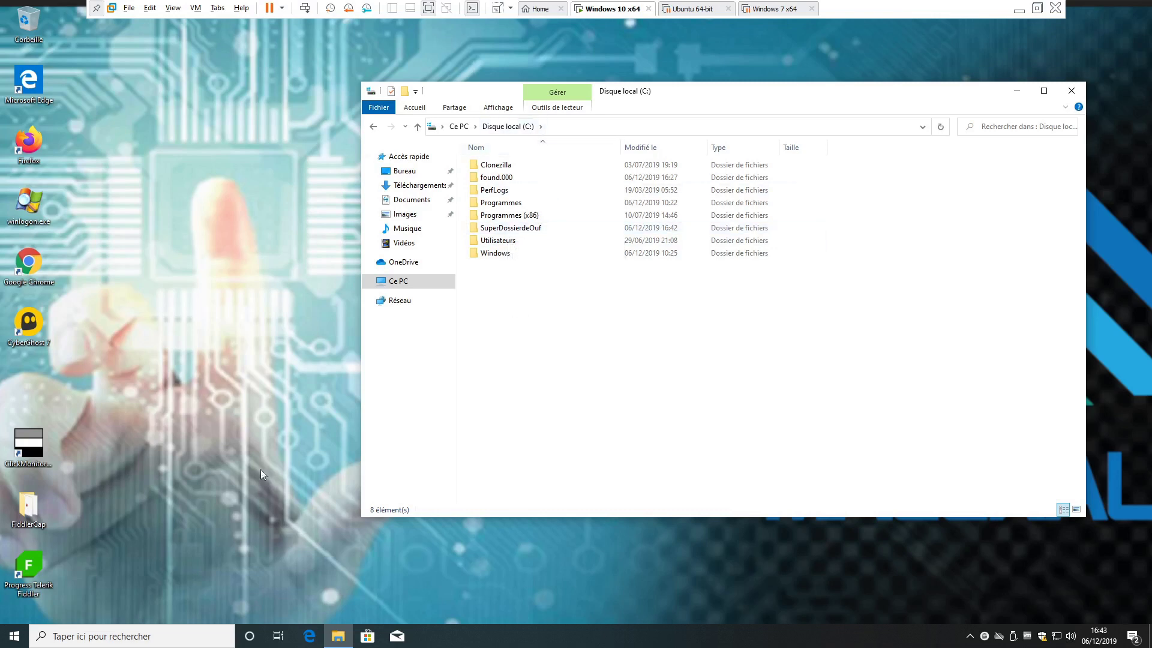
pyautogui.click(15, 636)
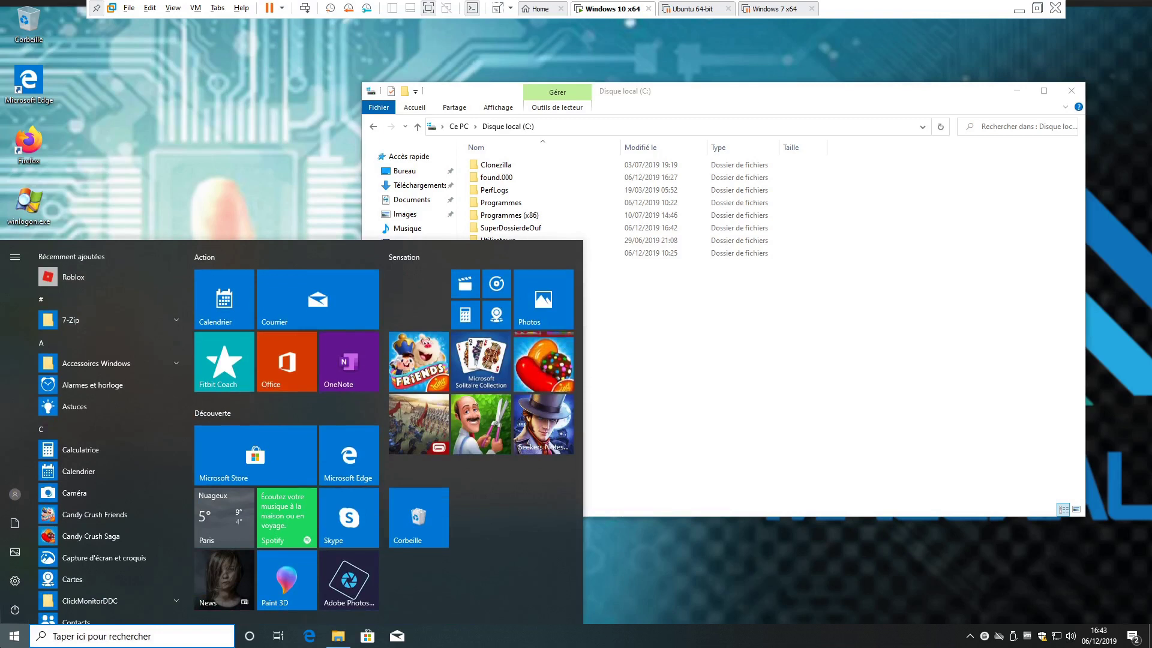
pyautogui.click(14, 635)
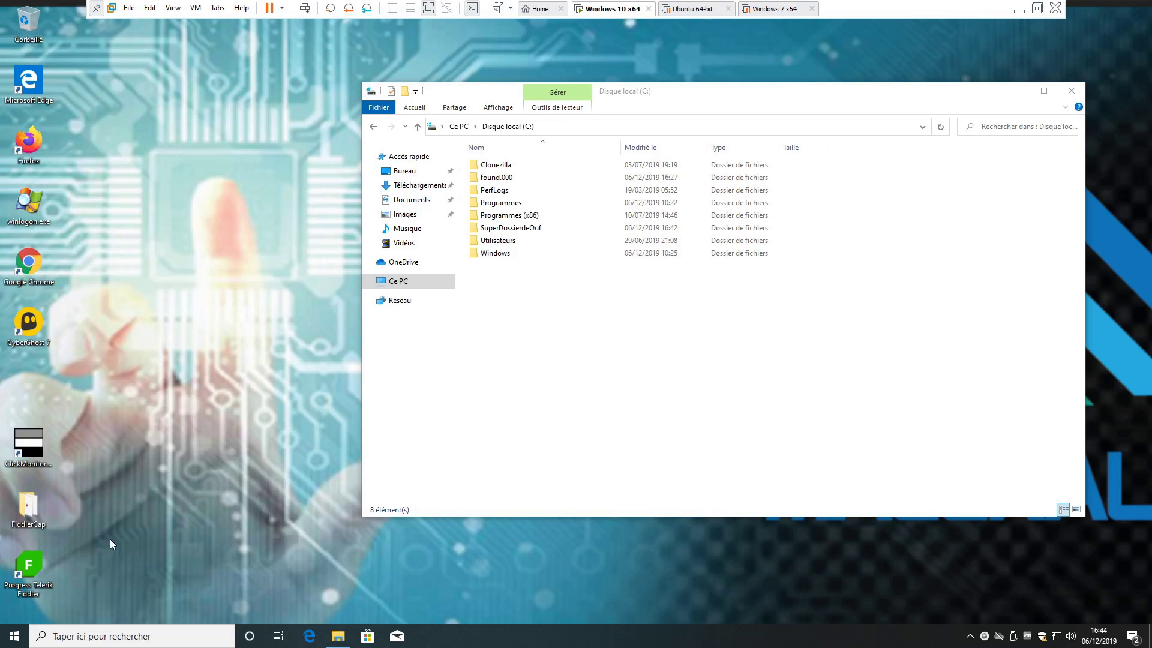
pyautogui.click(14, 636)
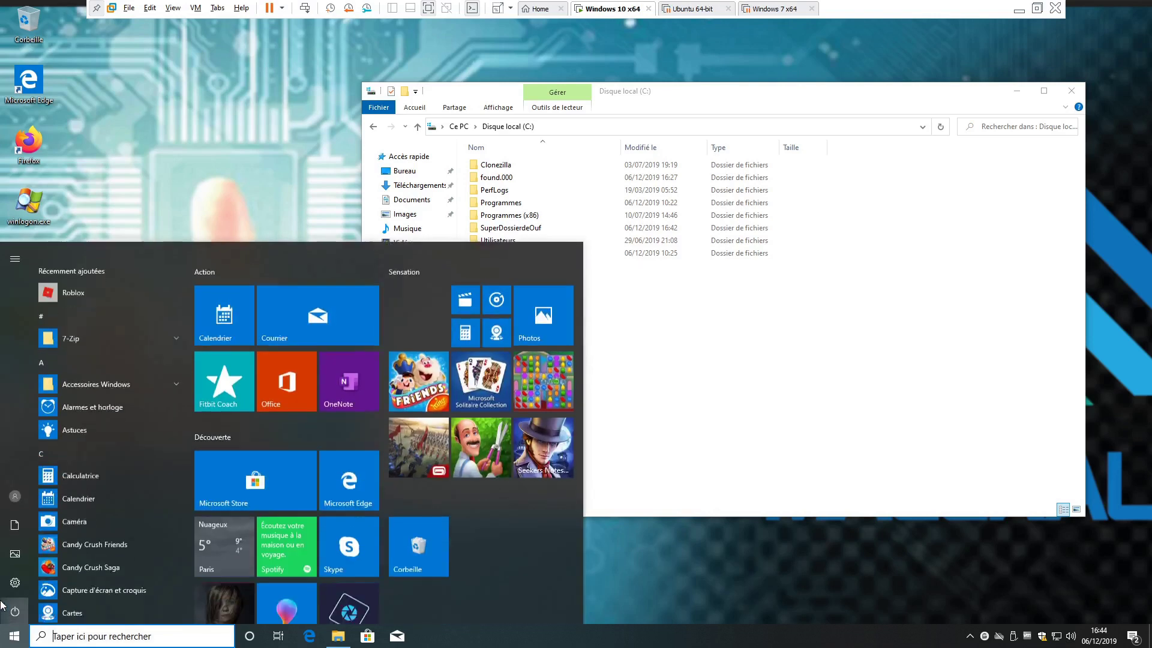
pyautogui.click(221, 196)
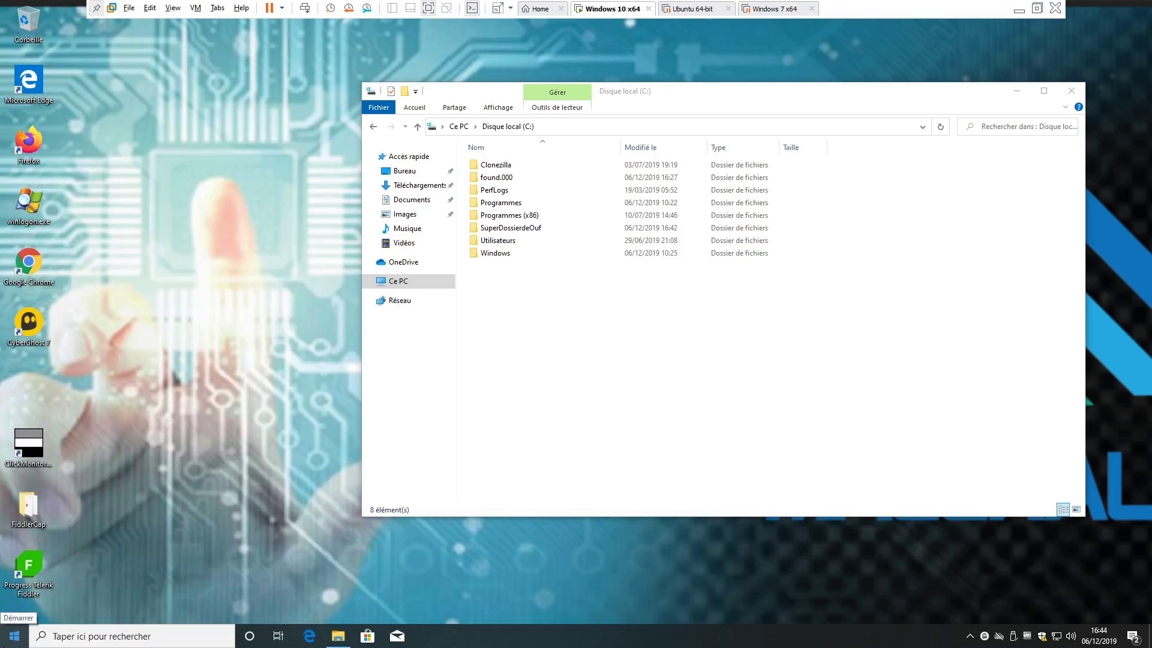
# - Run netplwiz from the Exécuter dialog on the Start quick menu
pyautogui.rightClick(8, 643)
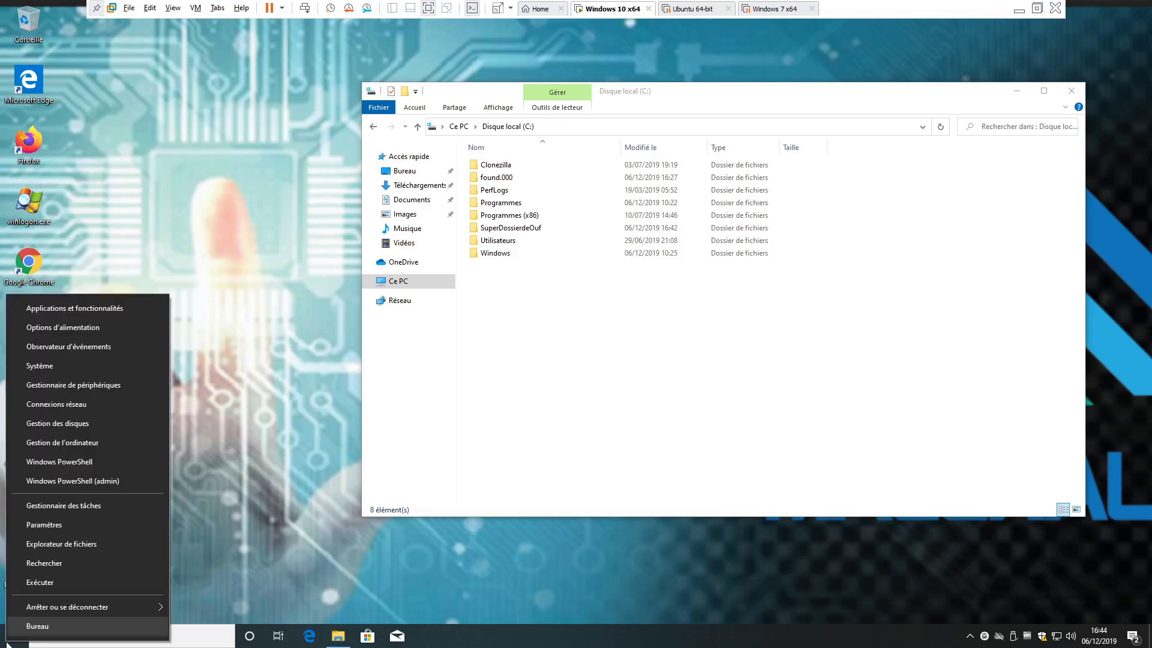
pyautogui.click(45, 584)
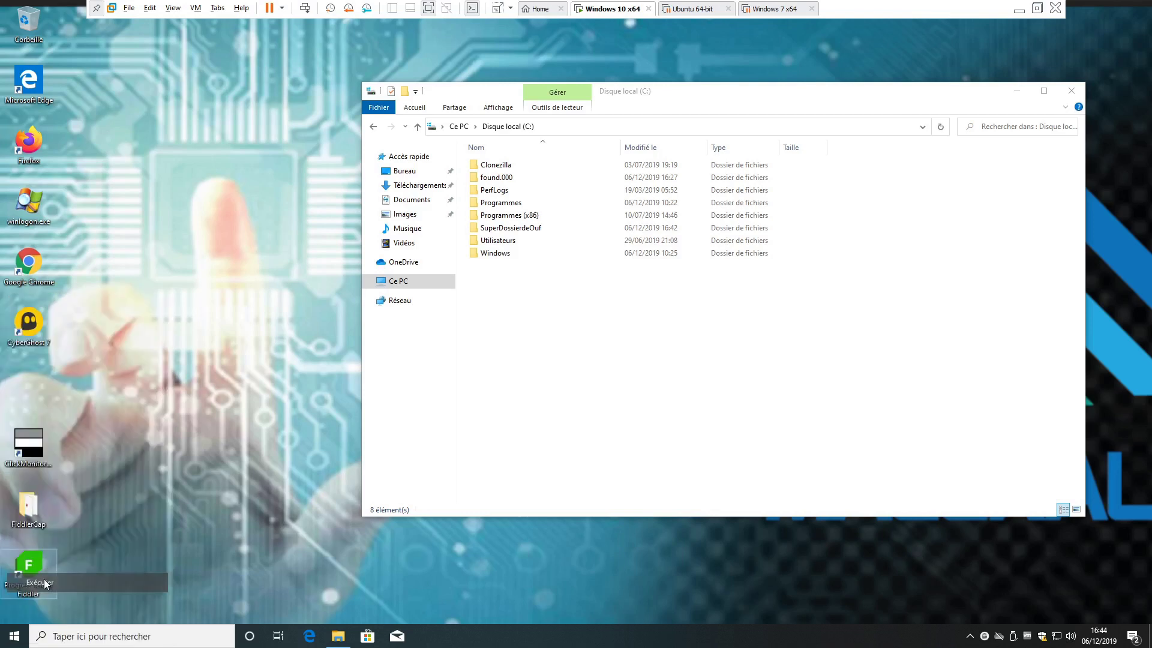
pyautogui.write('net')
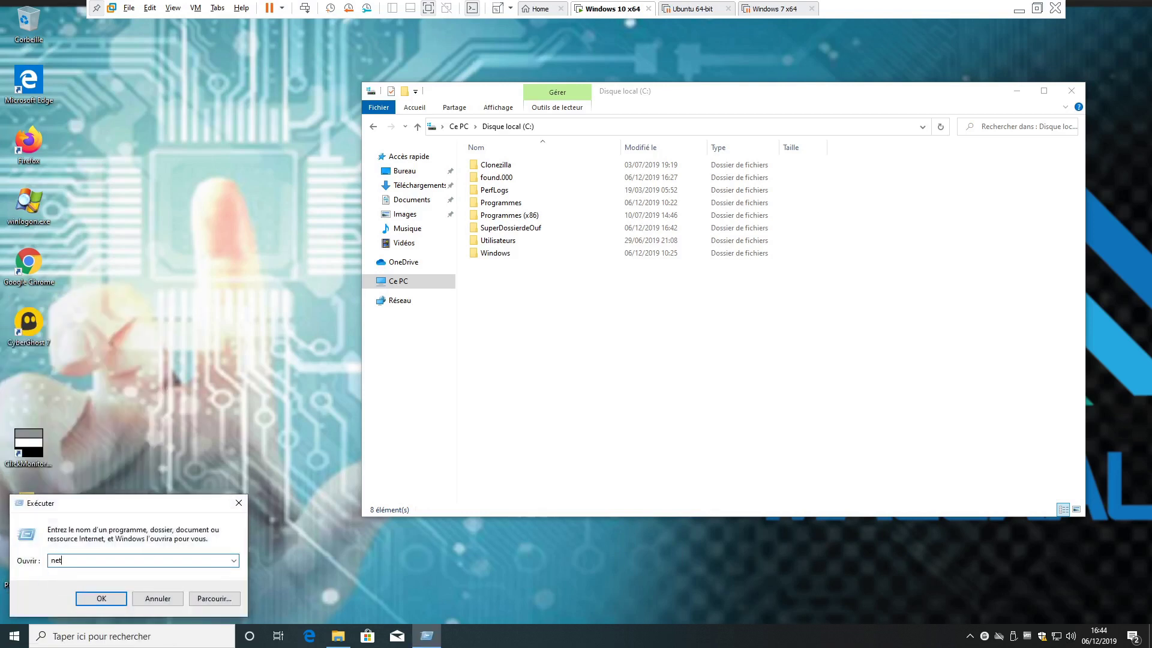
pyautogui.write('plwiz')
pyautogui.click(95, 596)
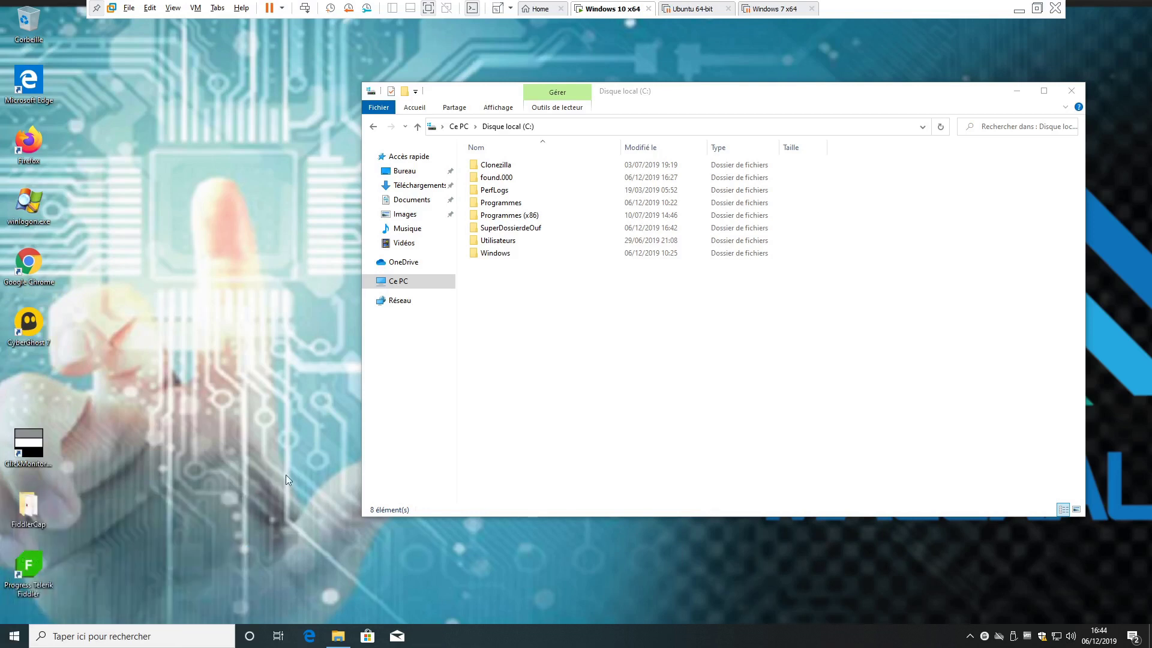
# - Move the Comptes d'utilisateurs window, select the administrator account, and start adding a user with Ajouter
pyautogui.moveTo(72, 54); pyautogui.dragTo(265, 220)
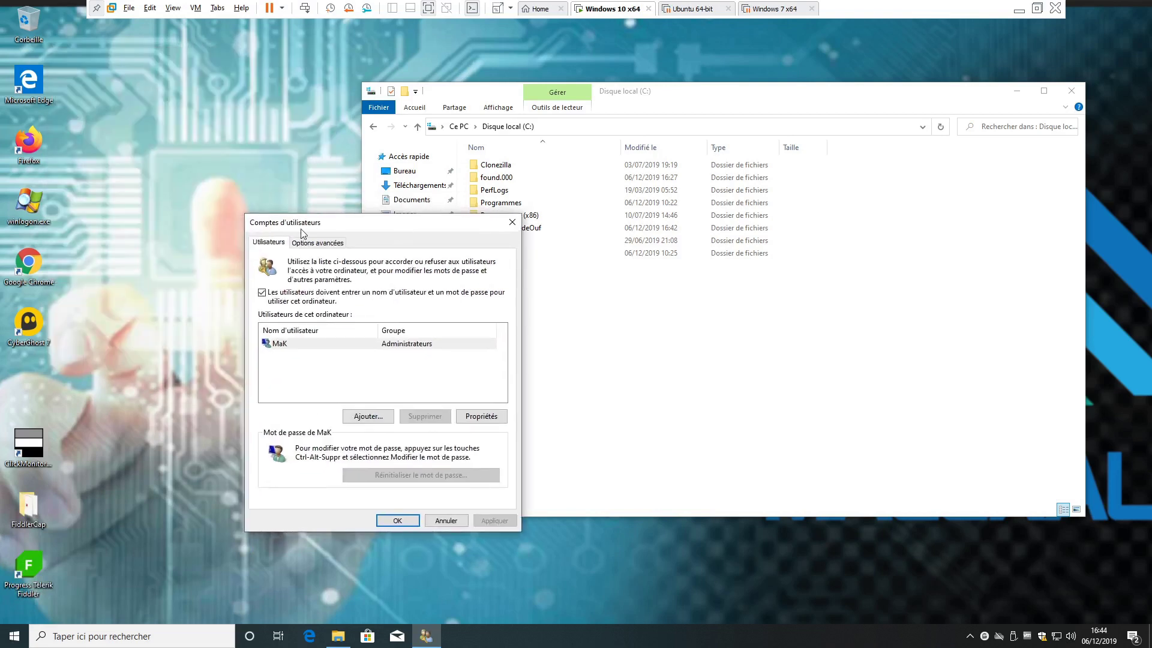
pyautogui.click(280, 348)
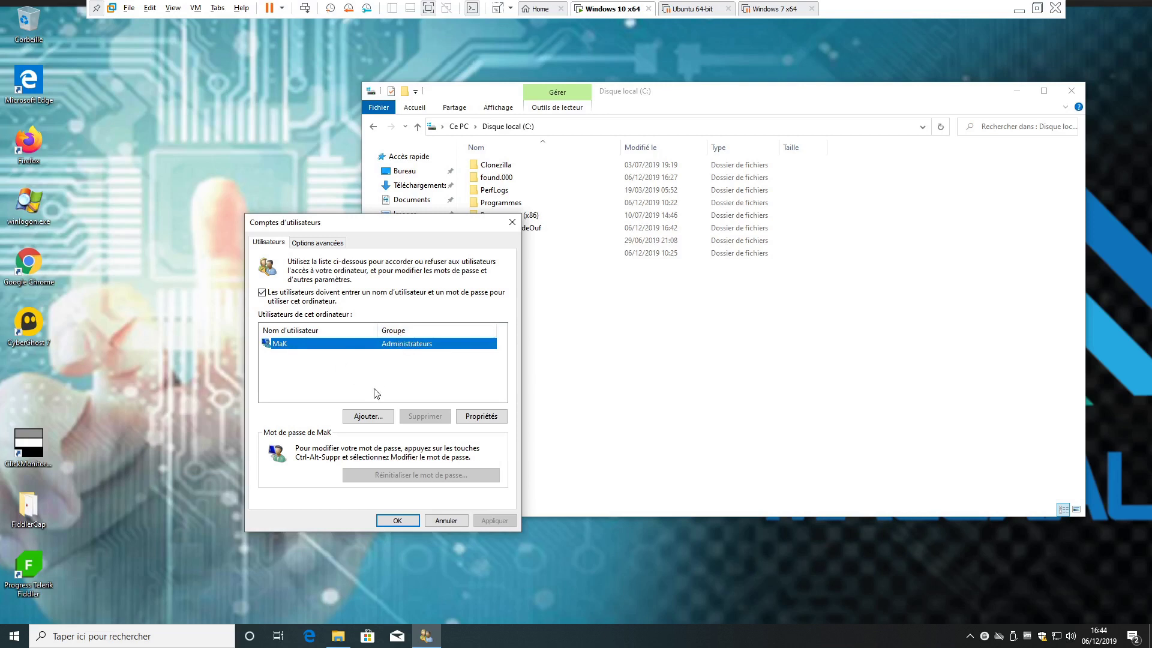
pyautogui.click(369, 417)
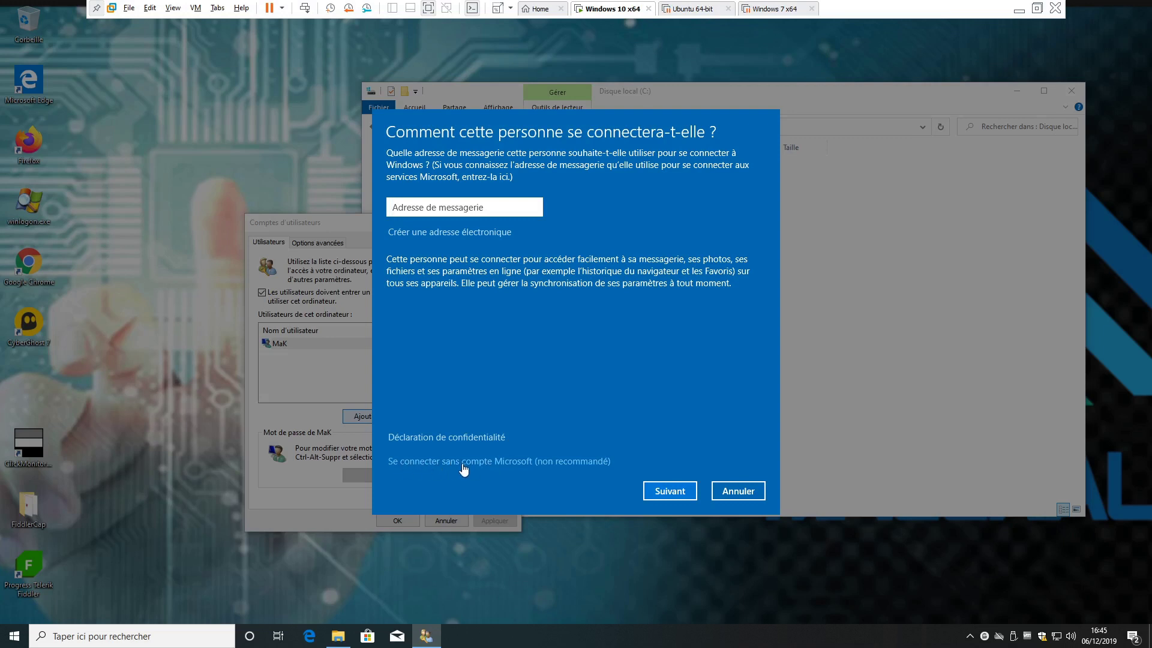
# - Choose a local account without Microsoft sign-in and enter the name Démo, a password and hint
pyautogui.click(490, 462)
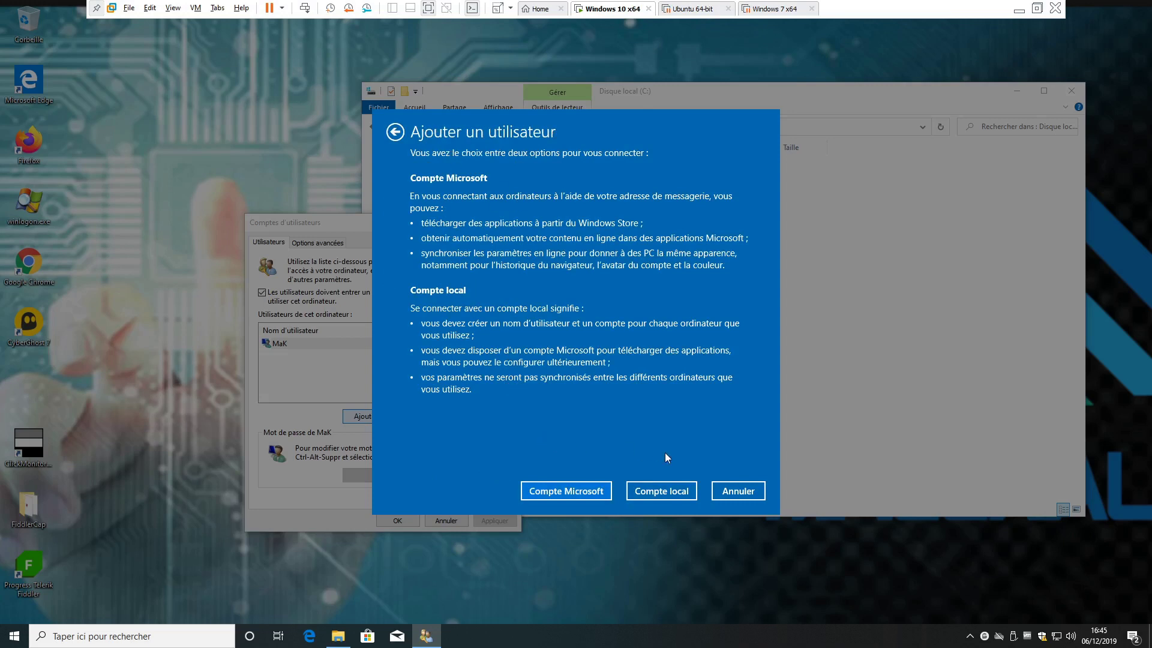
pyautogui.click(658, 492)
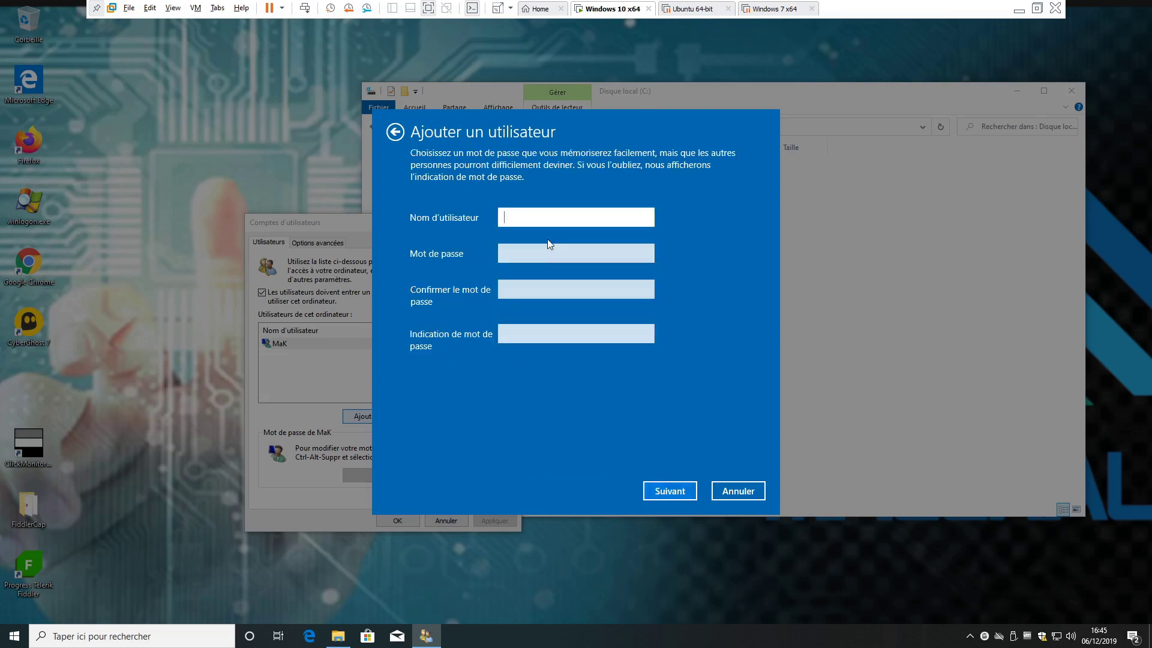
pyautogui.write('D')
pyautogui.click(547, 247)
pyautogui.write('a')
pyautogui.press('Tab')
pyautogui.write('a')
pyautogui.press('Tab')
pyautogui.write('bsdfsdfdsf')
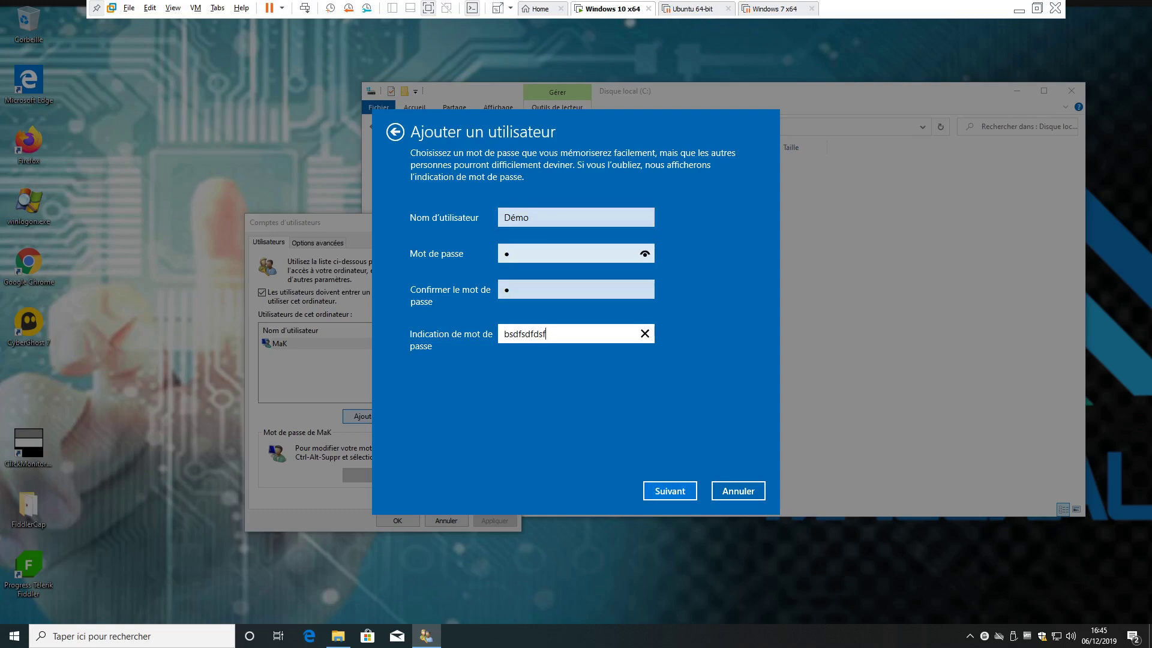
# - Finish creating the Démo account, then confirm the User Accounts window with OK
pyautogui.click(668, 492)
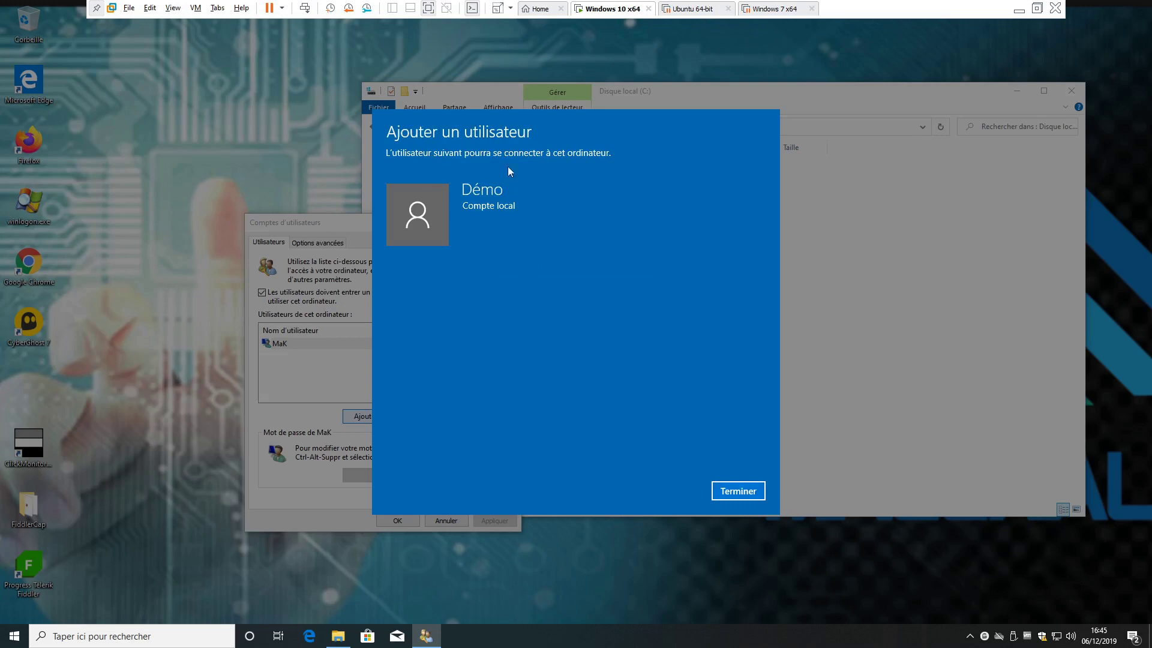
pyautogui.click(737, 491)
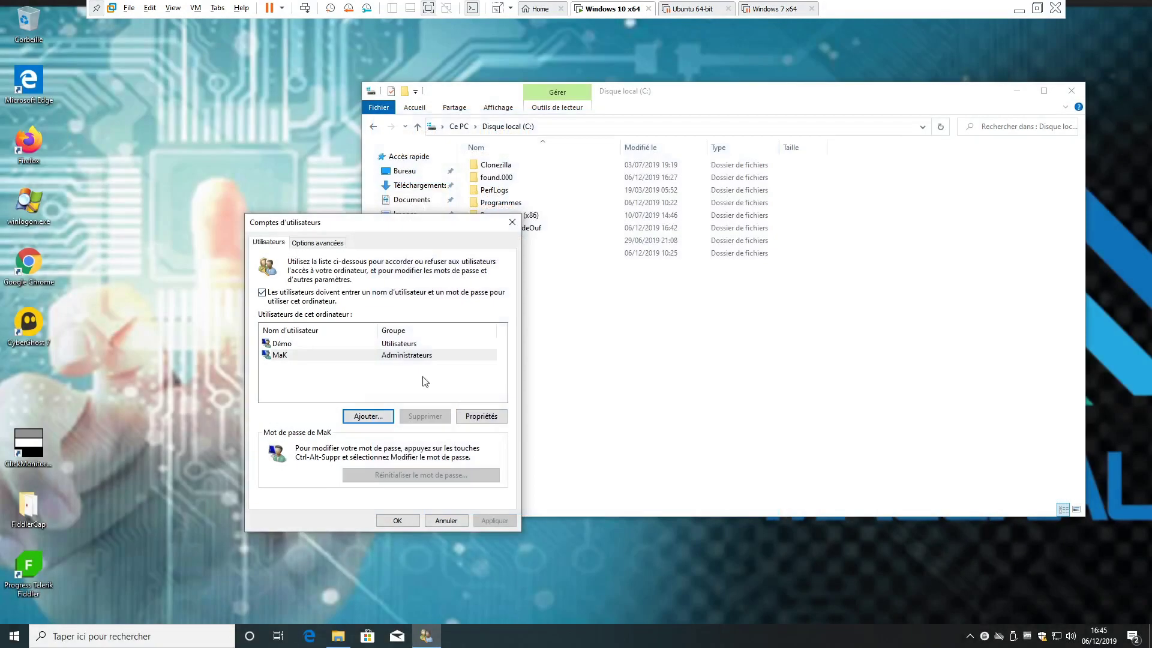
pyautogui.click(389, 344)
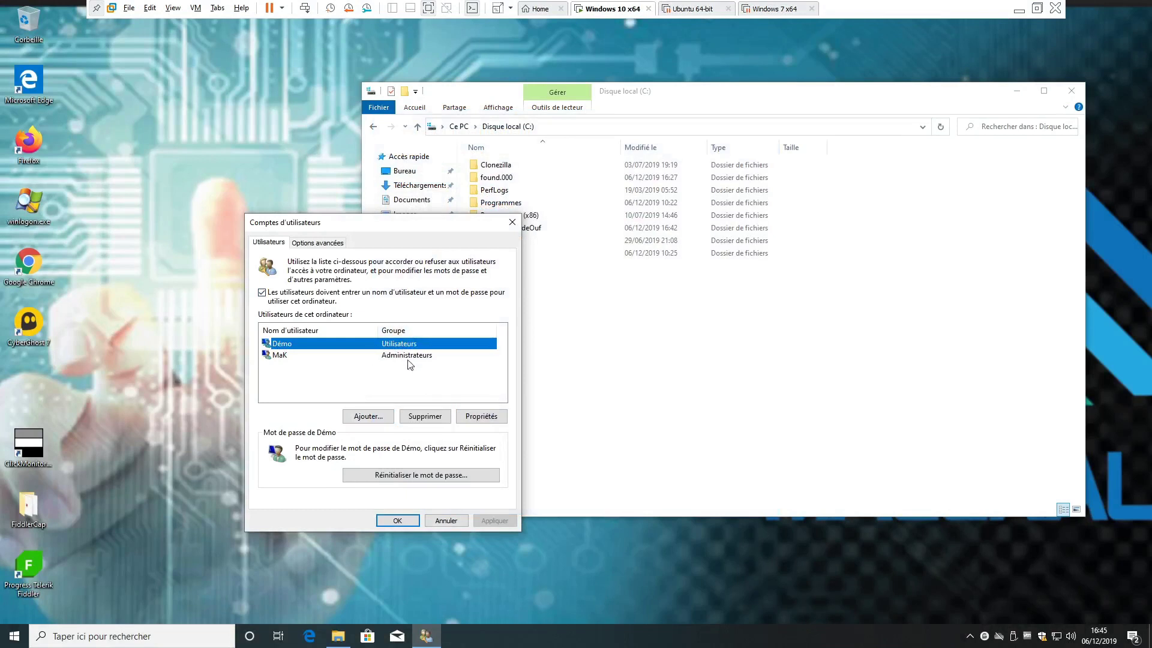
pyautogui.click(418, 357)
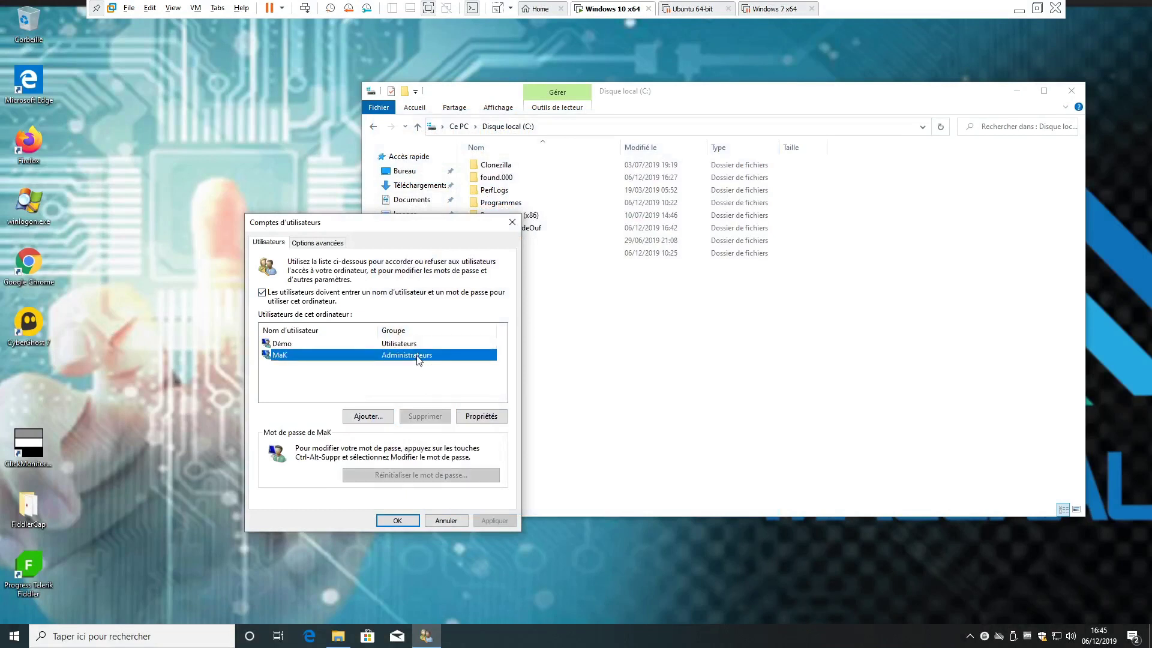
pyautogui.click(396, 521)
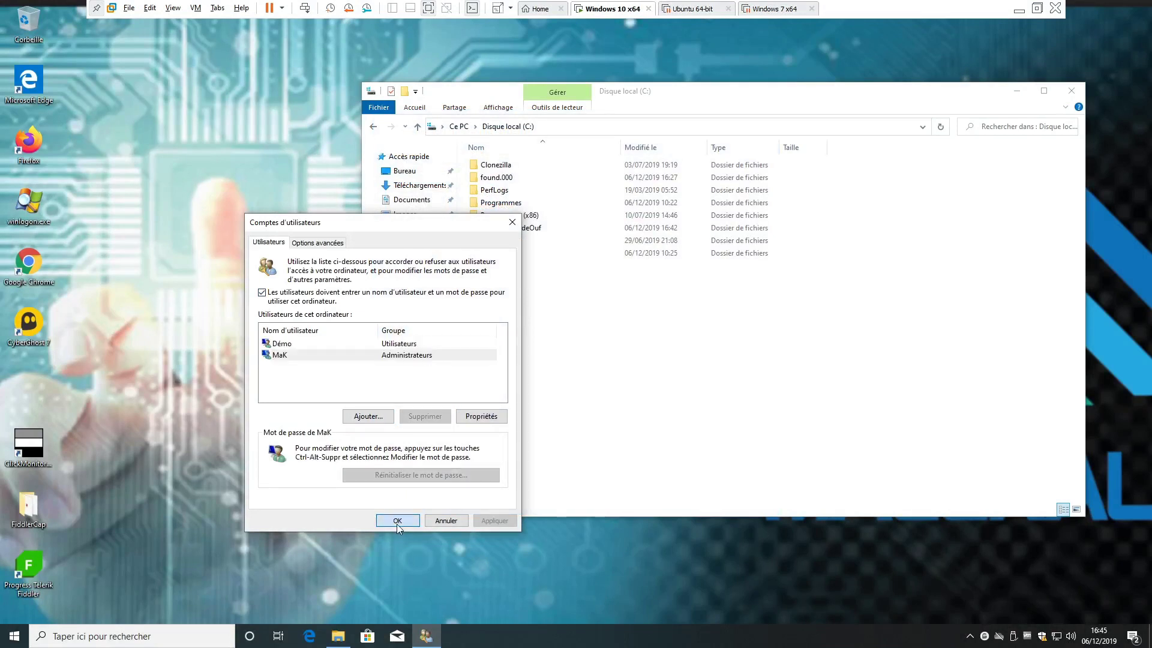
# - Open SuperDossierdeOuf's Properties, go to Sécurité and edit its permissions
pyautogui.moveTo(686, 96); pyautogui.dragTo(522, 111)
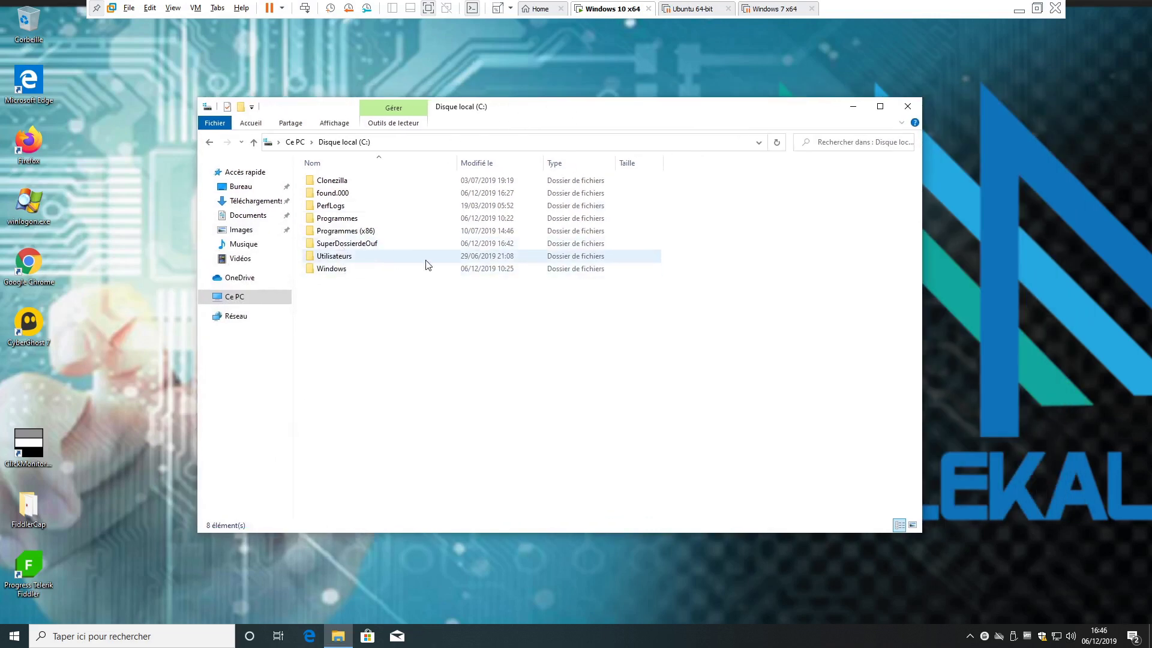
pyautogui.moveTo(426, 265)
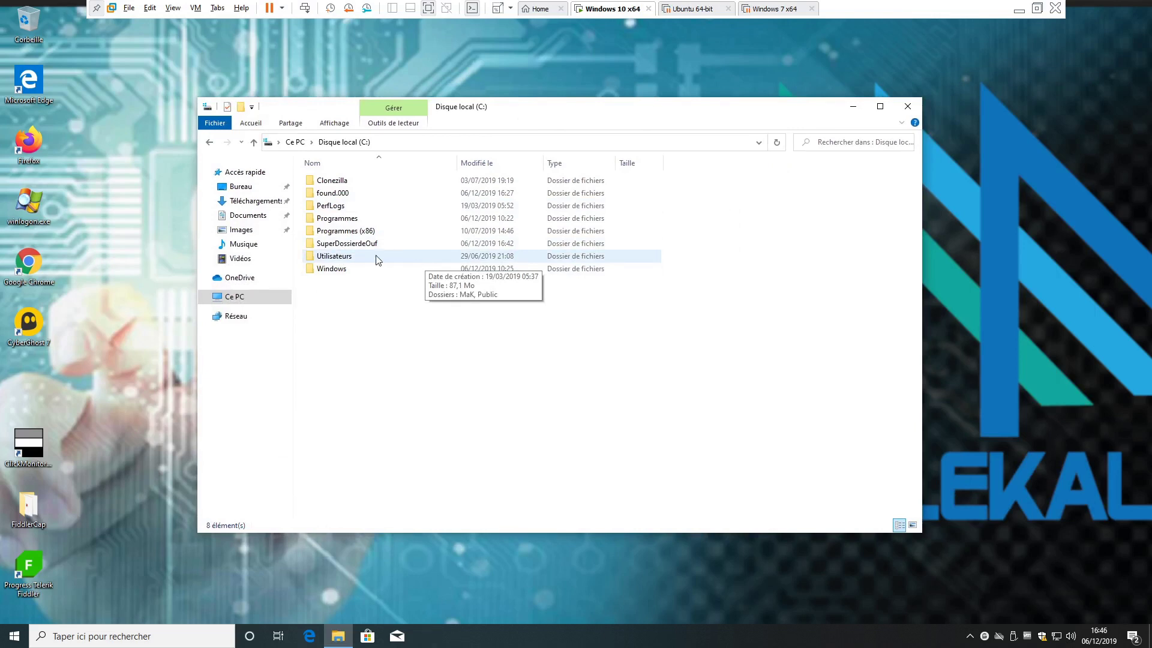
pyautogui.rightClick(364, 250)
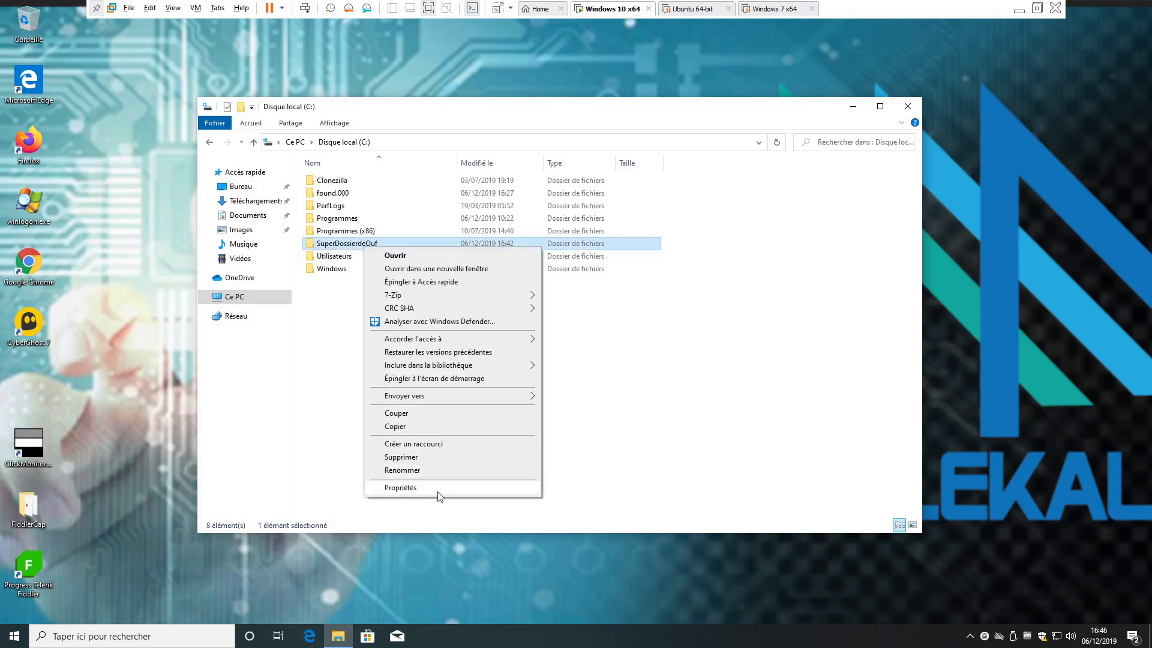
pyautogui.click(438, 494)
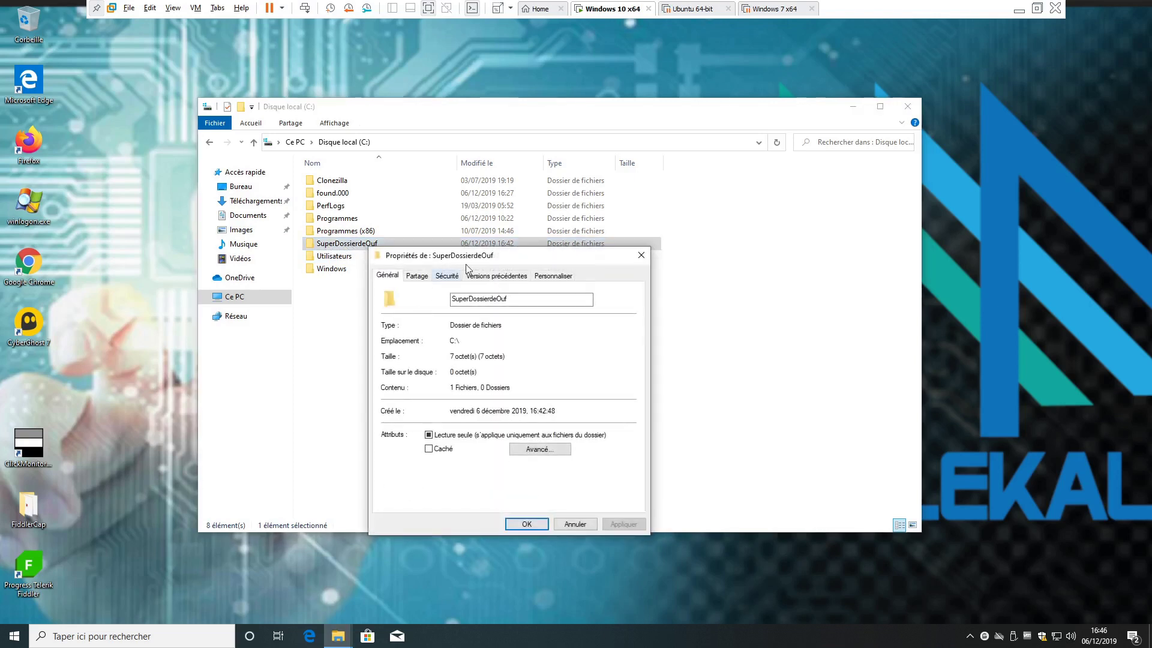
pyautogui.moveTo(434, 267); pyautogui.dragTo(341, 195)
pyautogui.click(359, 207)
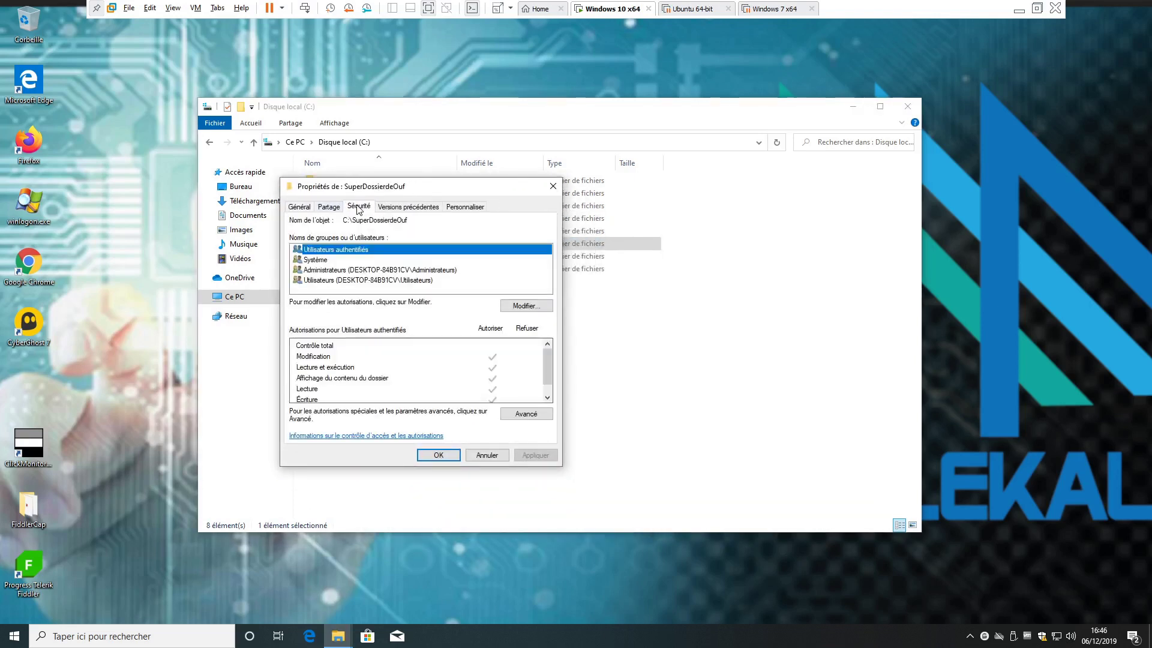
pyautogui.click(531, 306)
pyautogui.click(346, 324)
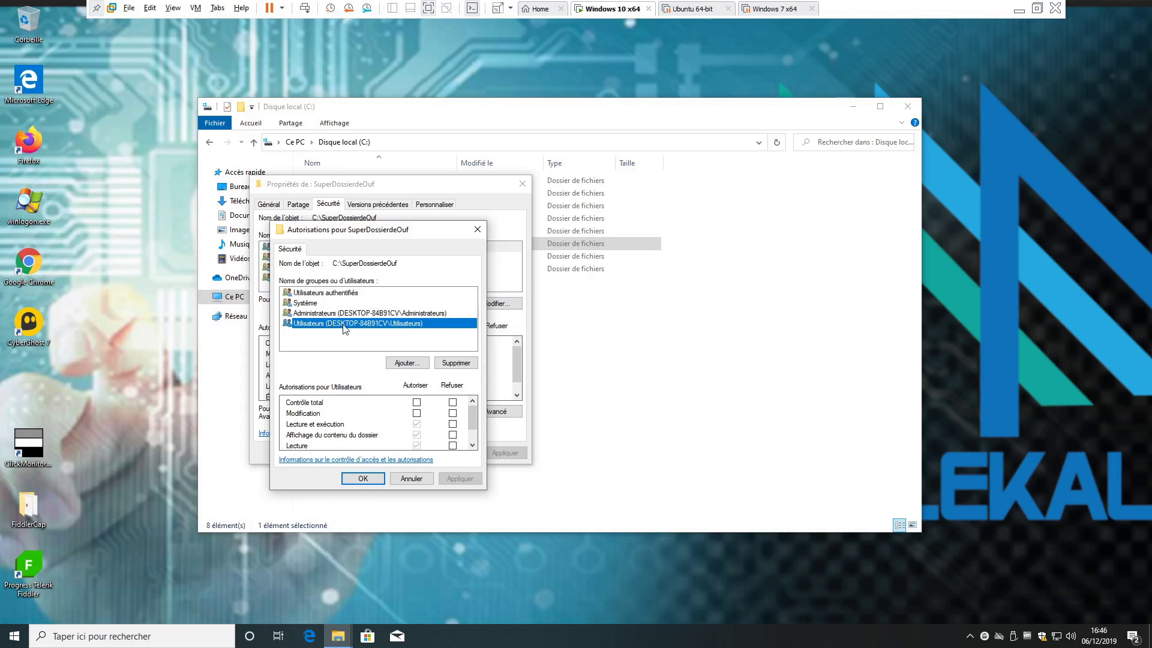
# - Add the Démo user to the folder permissions and tick Refuser for Contrôle total
pyautogui.click(395, 364)
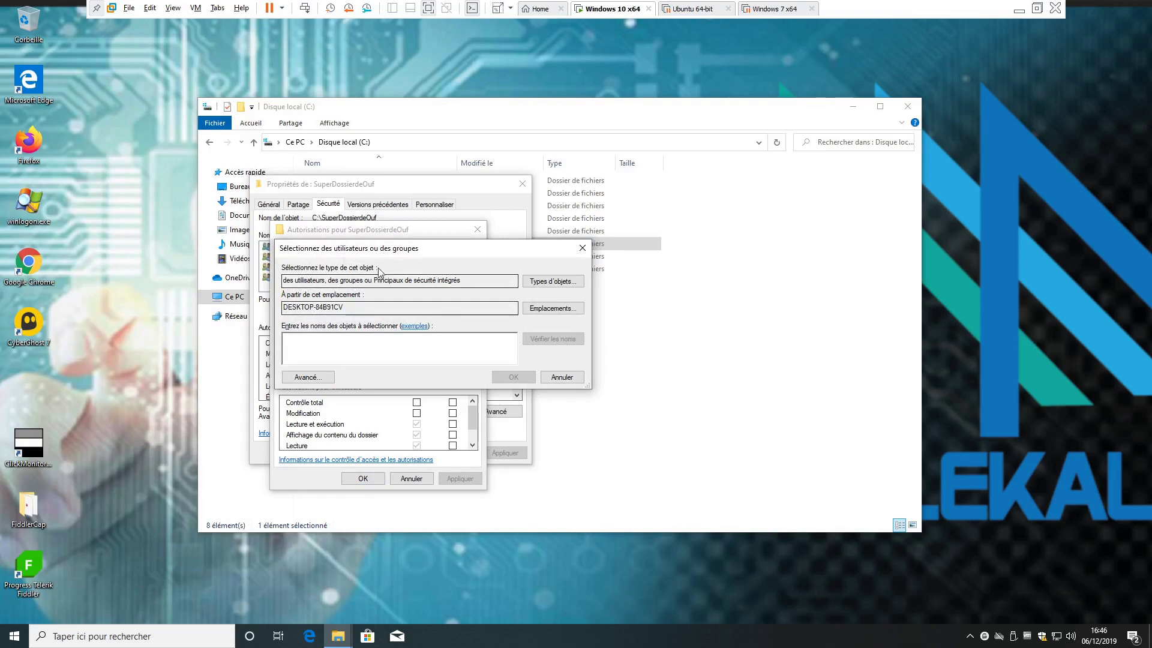
pyautogui.moveTo(412, 256); pyautogui.dragTo(449, 260)
pyautogui.write('Démo')
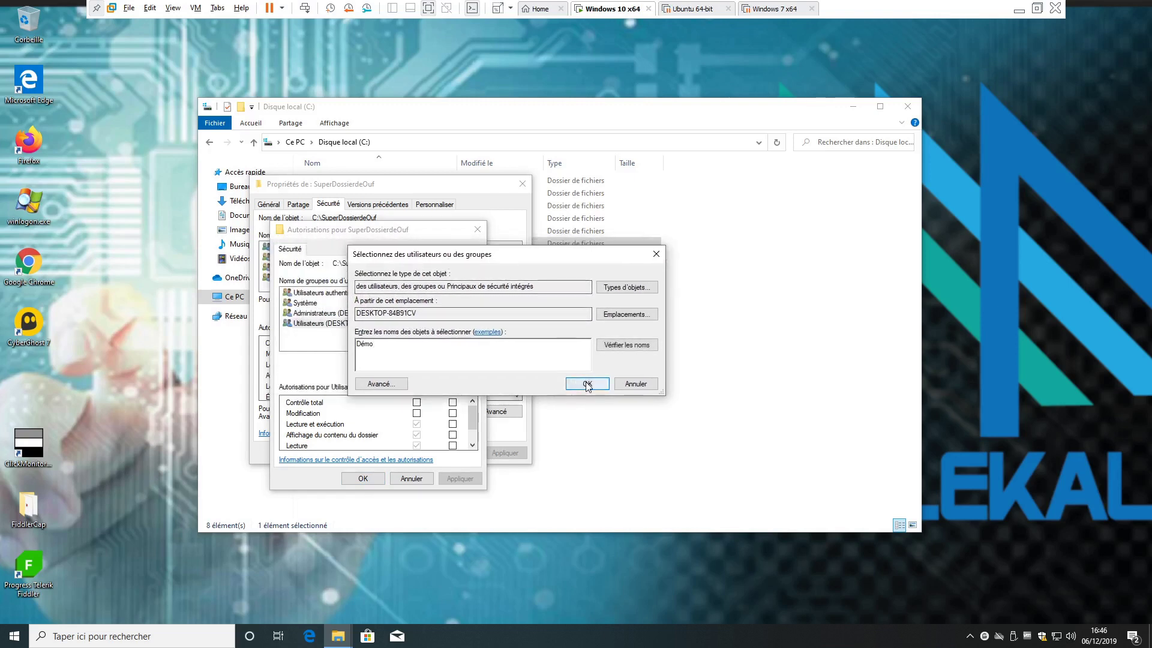
pyautogui.click(588, 381)
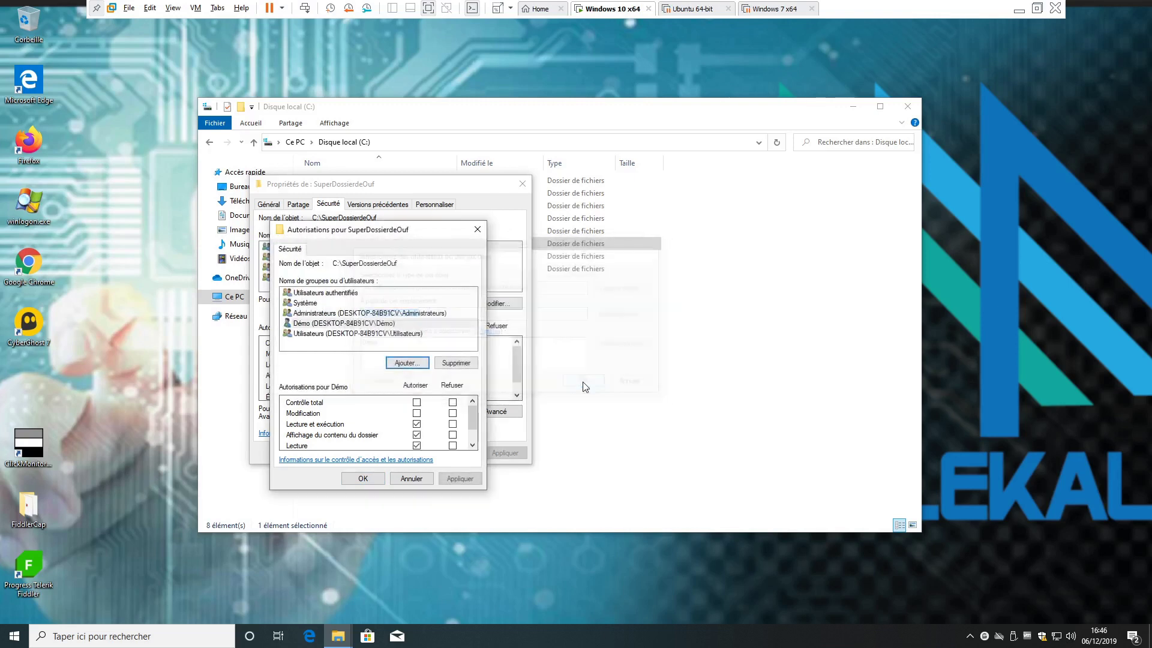
pyautogui.click(453, 403)
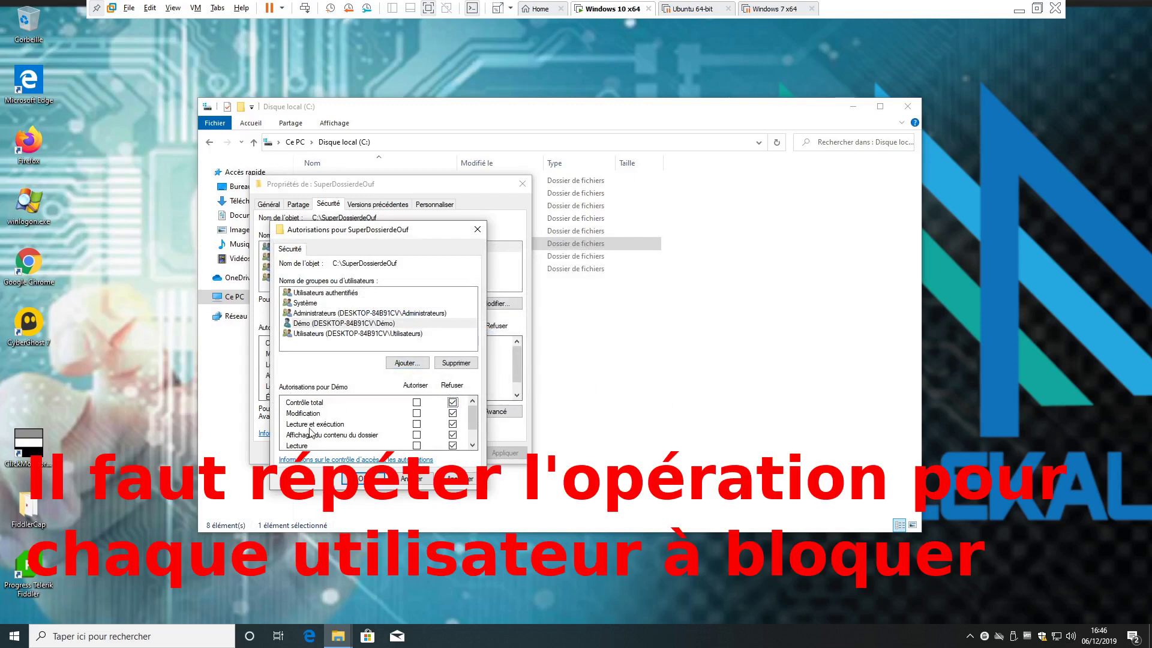
# - Apply the deny permissions, accept the deny-entries warning, and close both permission dialogs
pyautogui.click(343, 477)
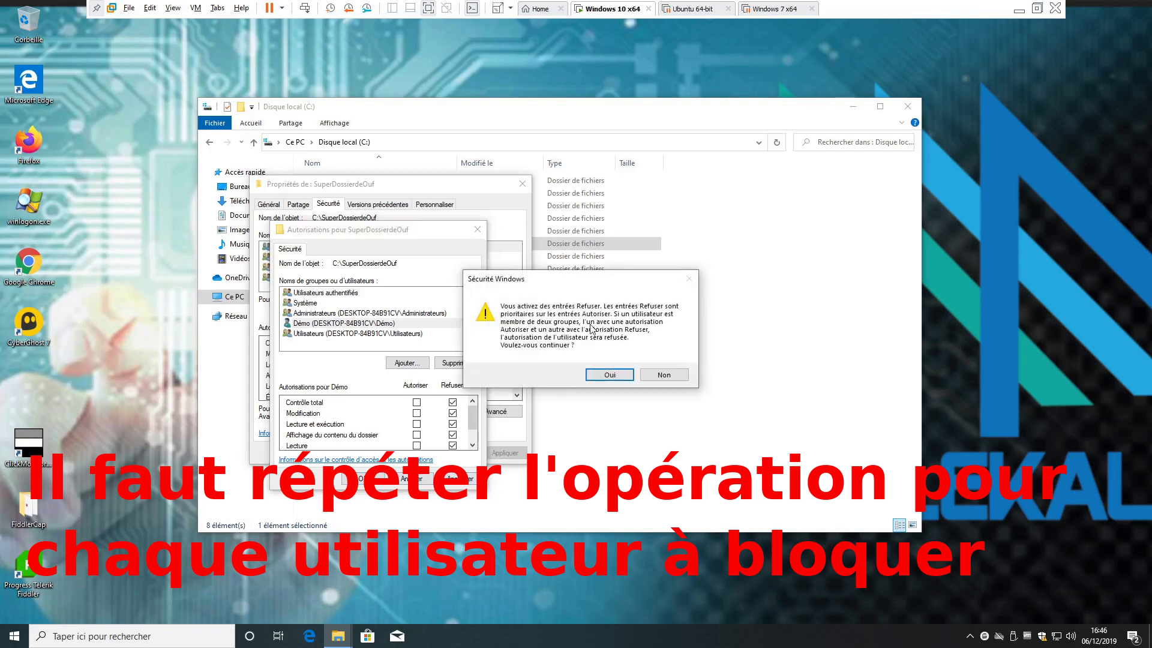
pyautogui.moveTo(582, 279); pyautogui.dragTo(493, 287)
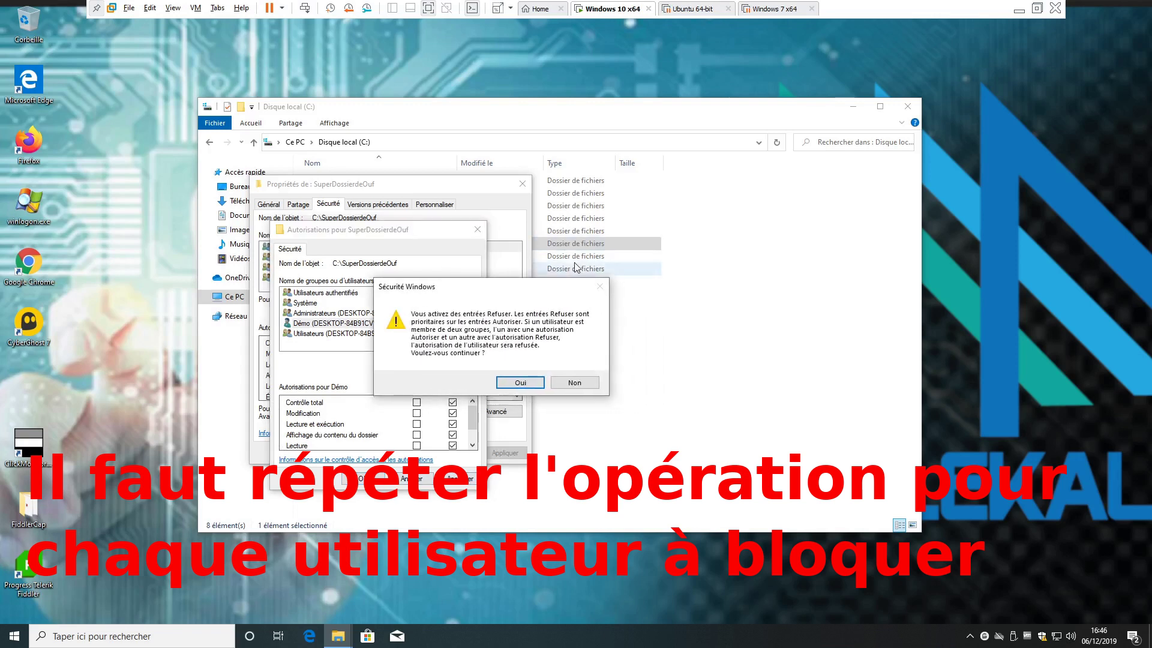
pyautogui.click(520, 383)
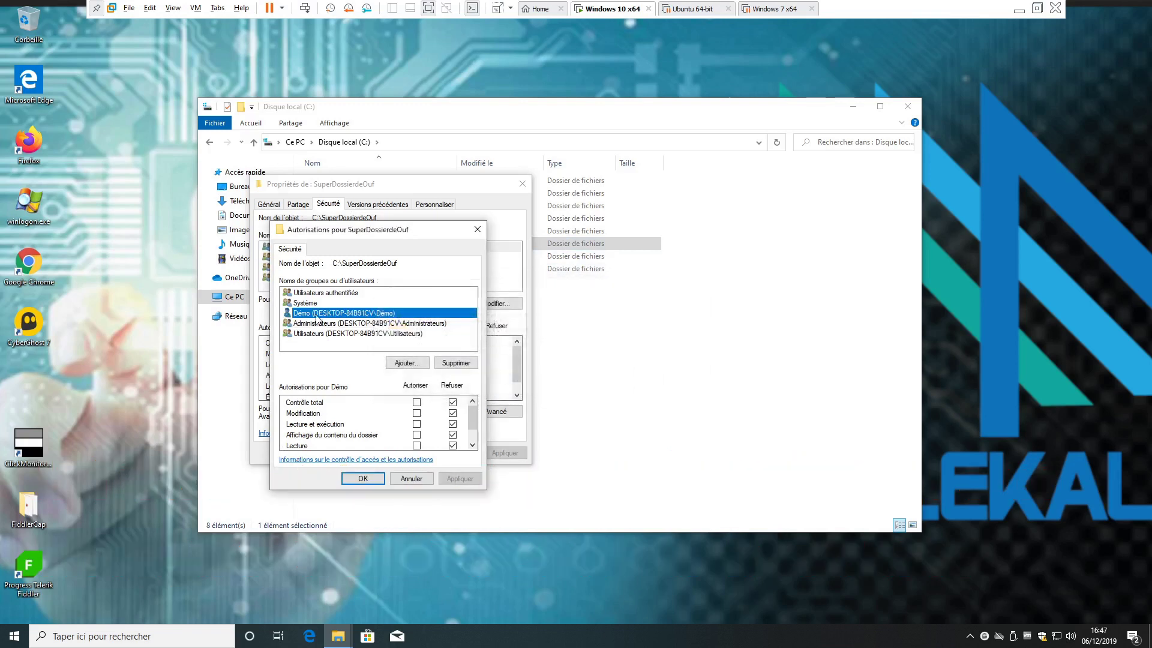
pyautogui.click(363, 479)
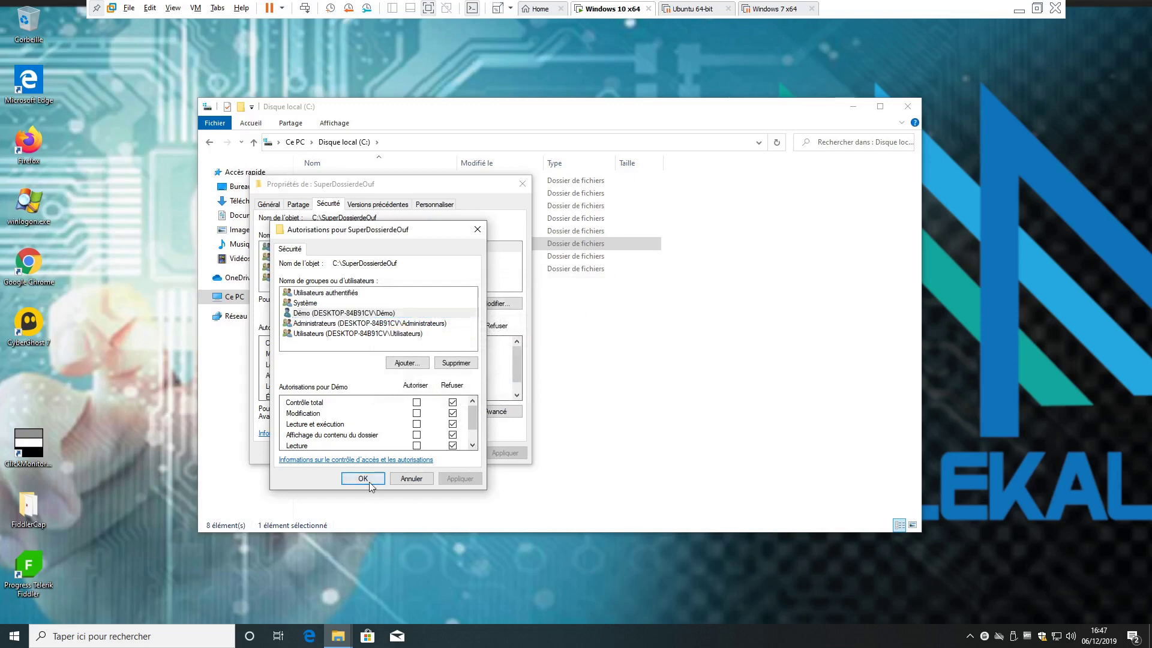
pyautogui.click(418, 457)
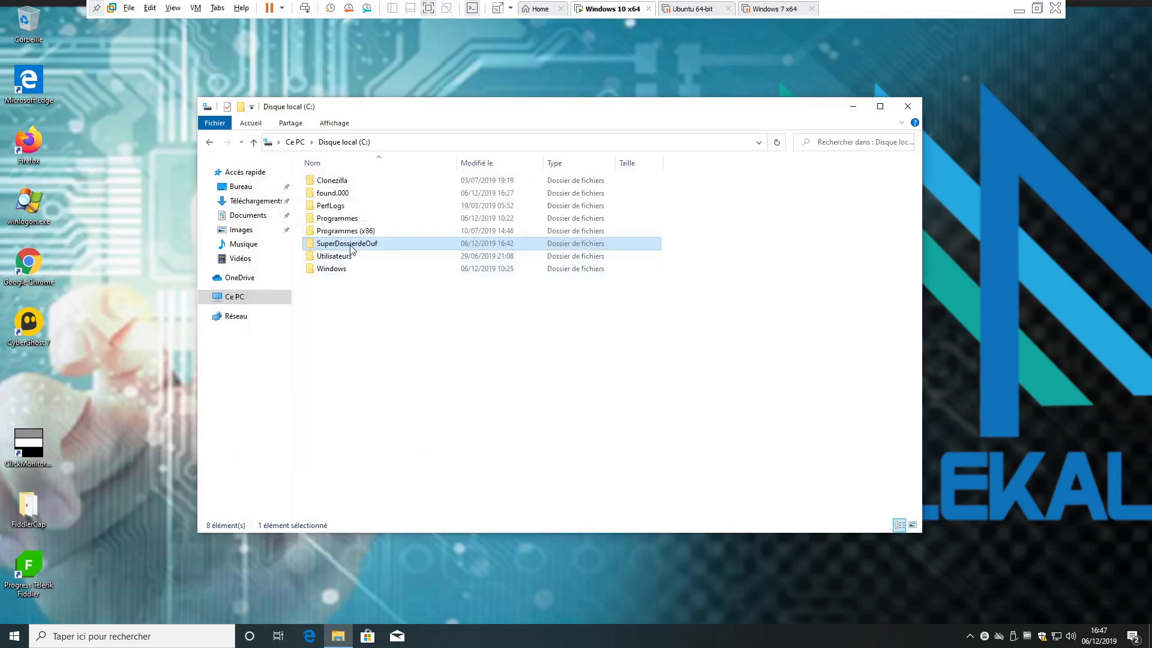
# - Open tropsecret.txt from SuperDossierdeOuf to read 'KIkoooo', then close Notepad and the folder window
pyautogui.click(351, 245)
pyautogui.doubleClick(313, 246)
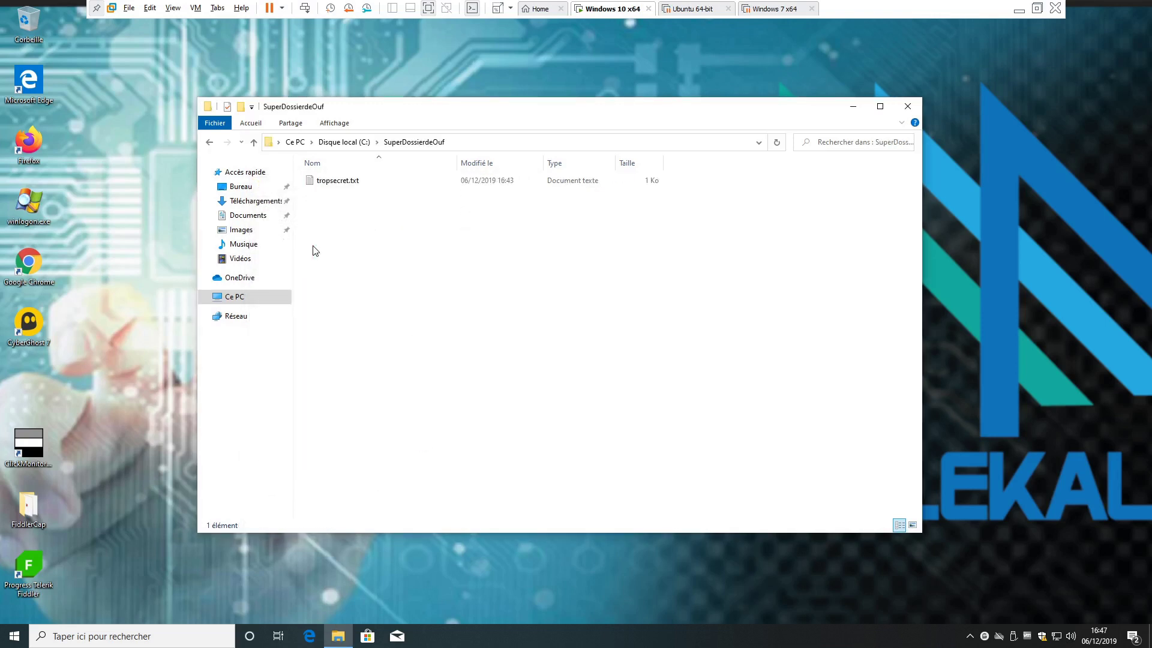
pyautogui.doubleClick(338, 183)
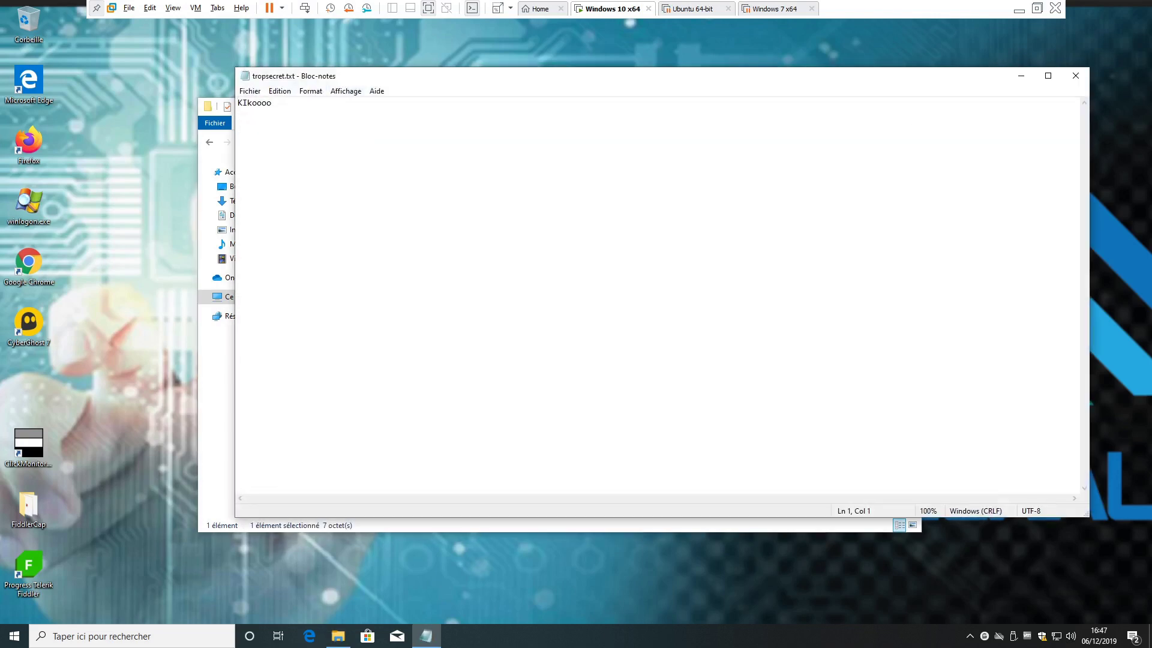
pyautogui.doubleClick(259, 76)
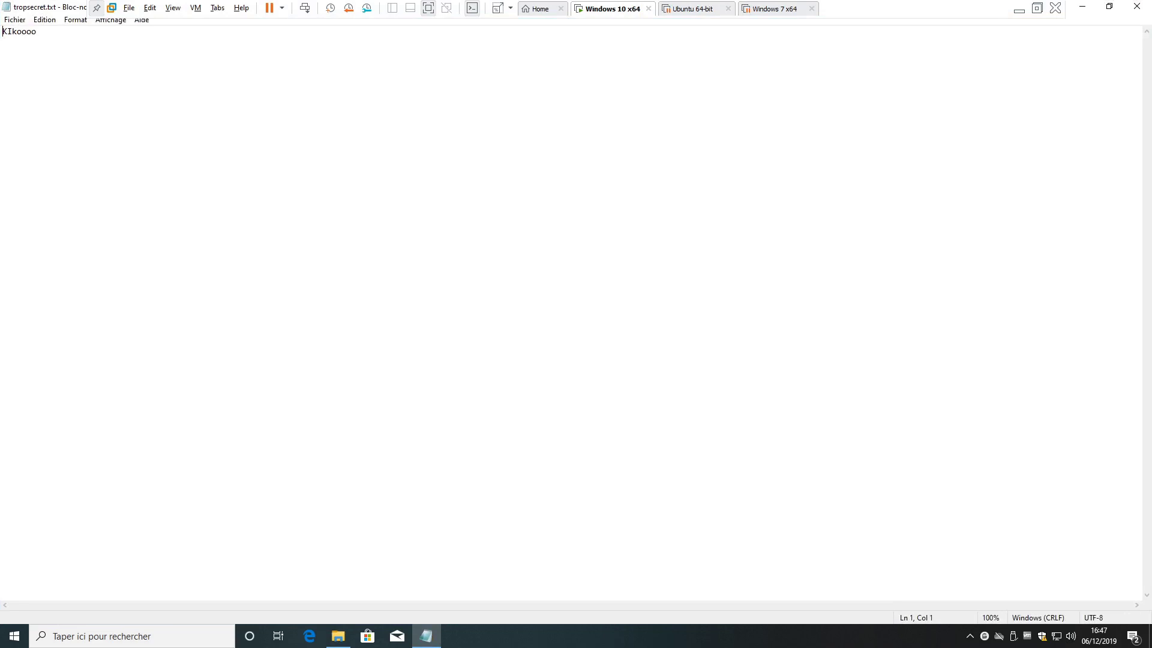
pyautogui.click(1136, 8)
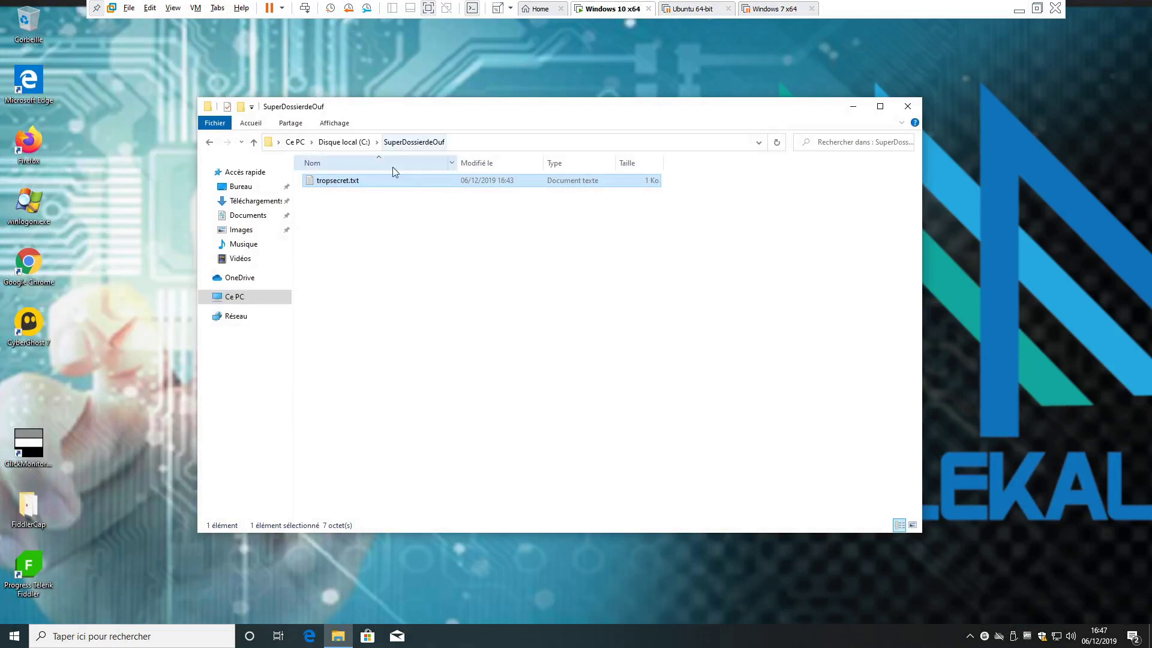
pyautogui.click(908, 108)
# - Sign out of the current session via Arrêter ou se déconnecter > Se déconnecter
pyautogui.rightClick(13, 636)
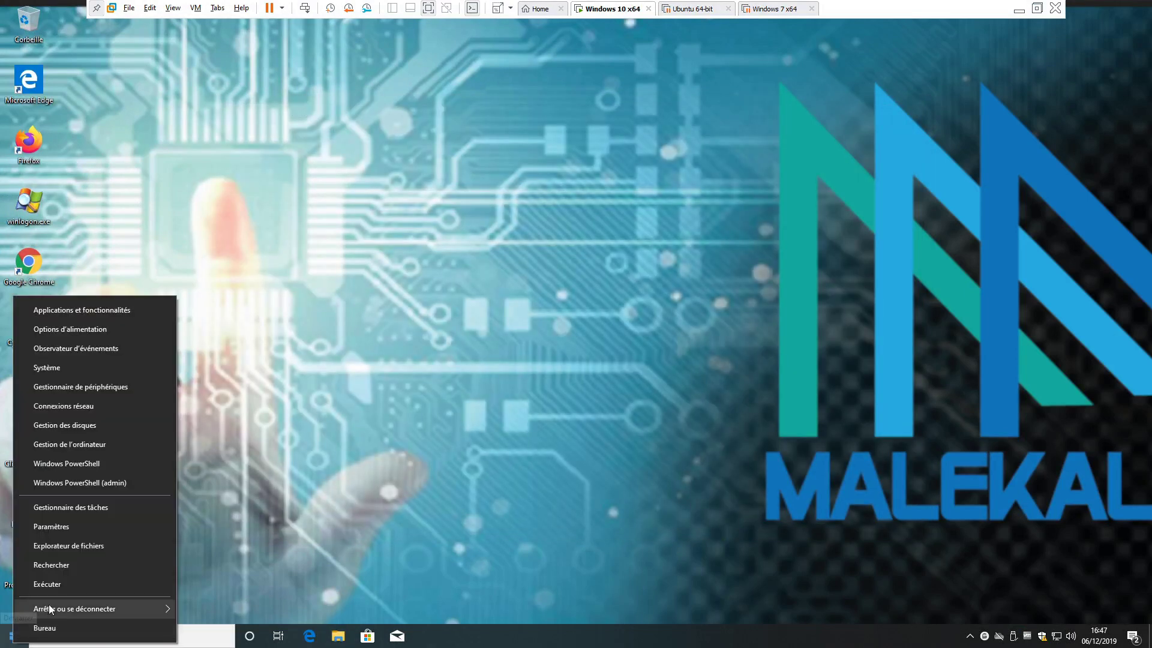
pyautogui.moveTo(48, 609)
pyautogui.click(247, 550)
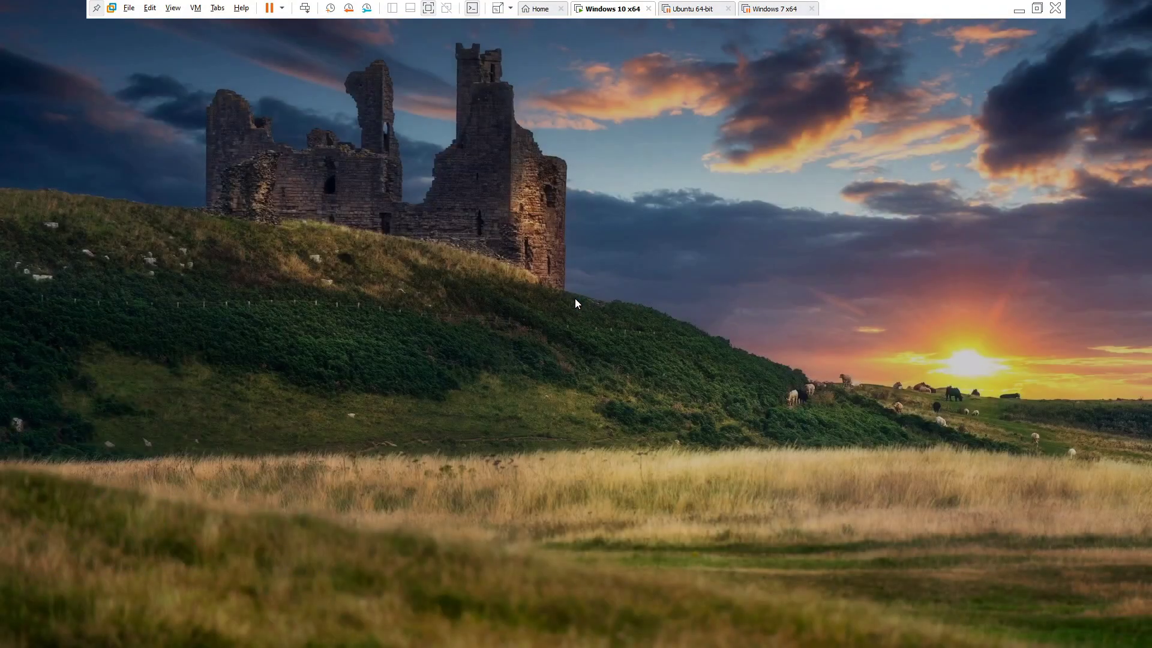
# - Sign in to the Démo account with its password from the lock screen
pyautogui.click(576, 298)
pyautogui.click(78, 610)
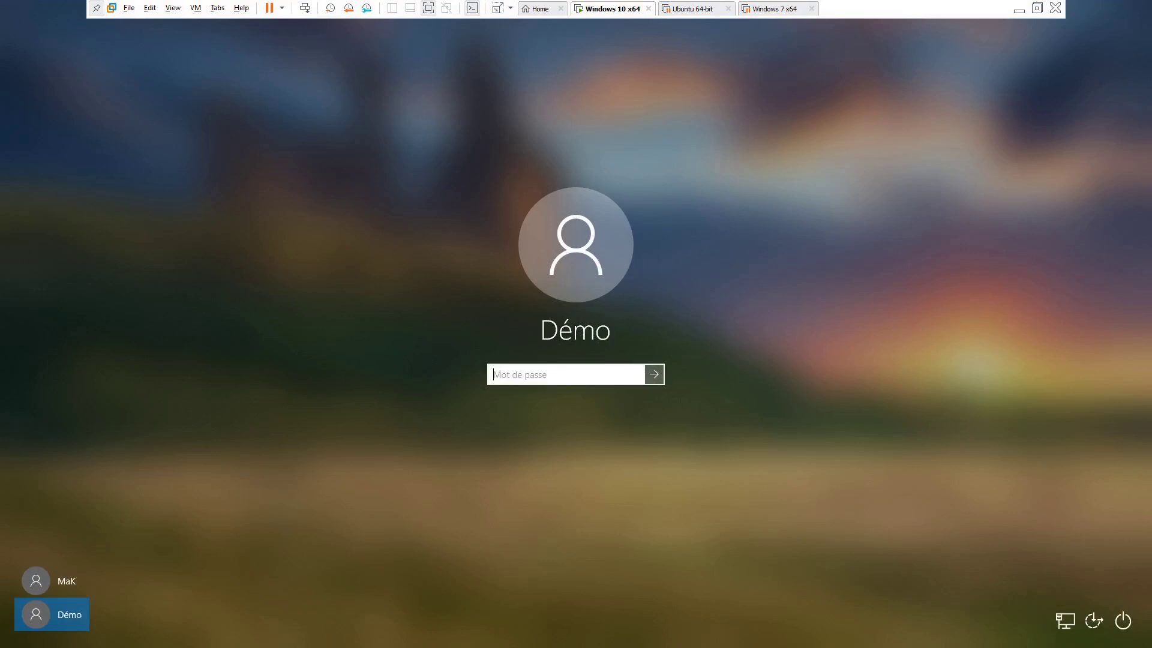
pyautogui.write('d')
pyautogui.press('Return')
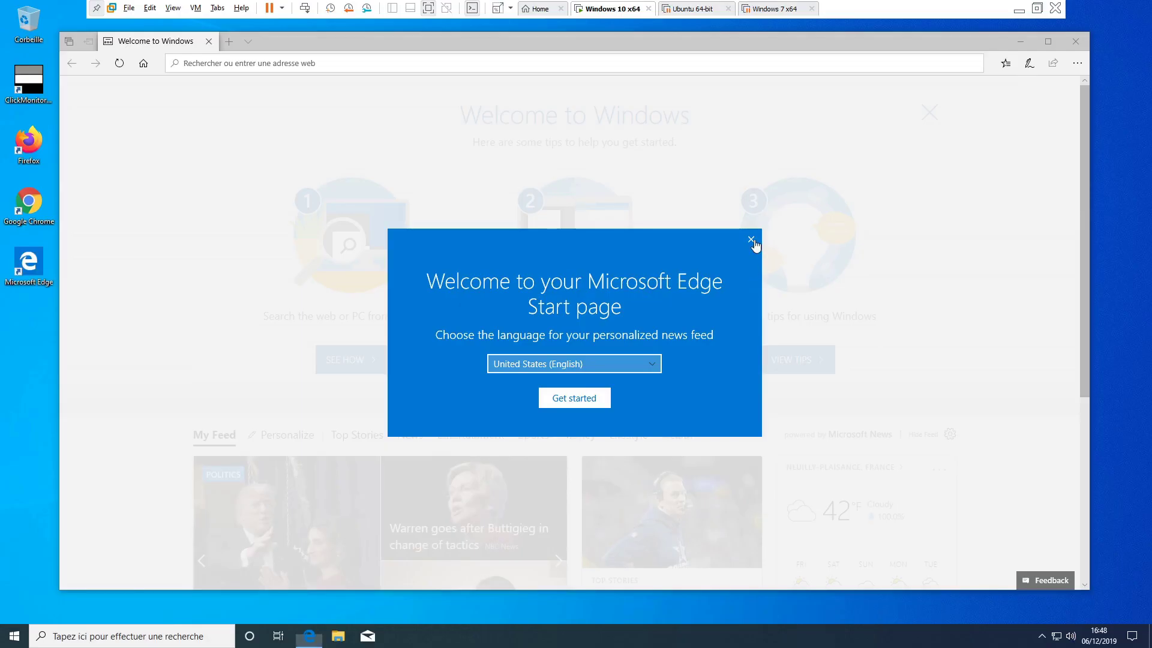
# - Dismiss the Welcome to Windows tips and close all Edge tabs with Fermer tout
pyautogui.click(754, 243)
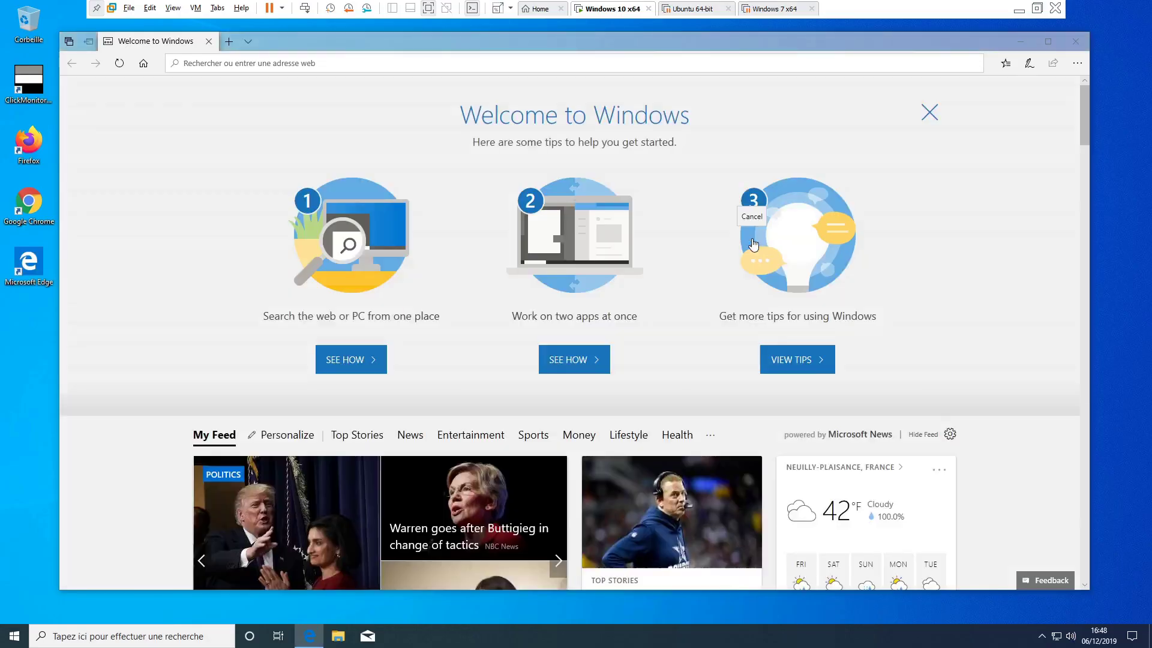
pyautogui.click(1074, 42)
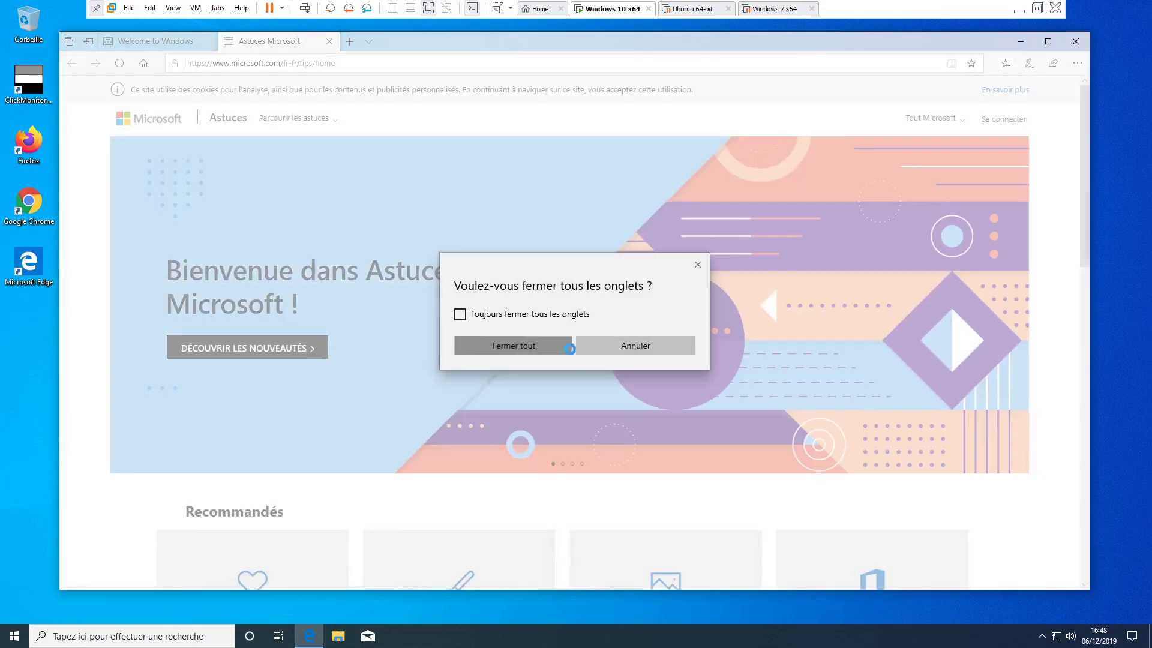
pyautogui.click(570, 346)
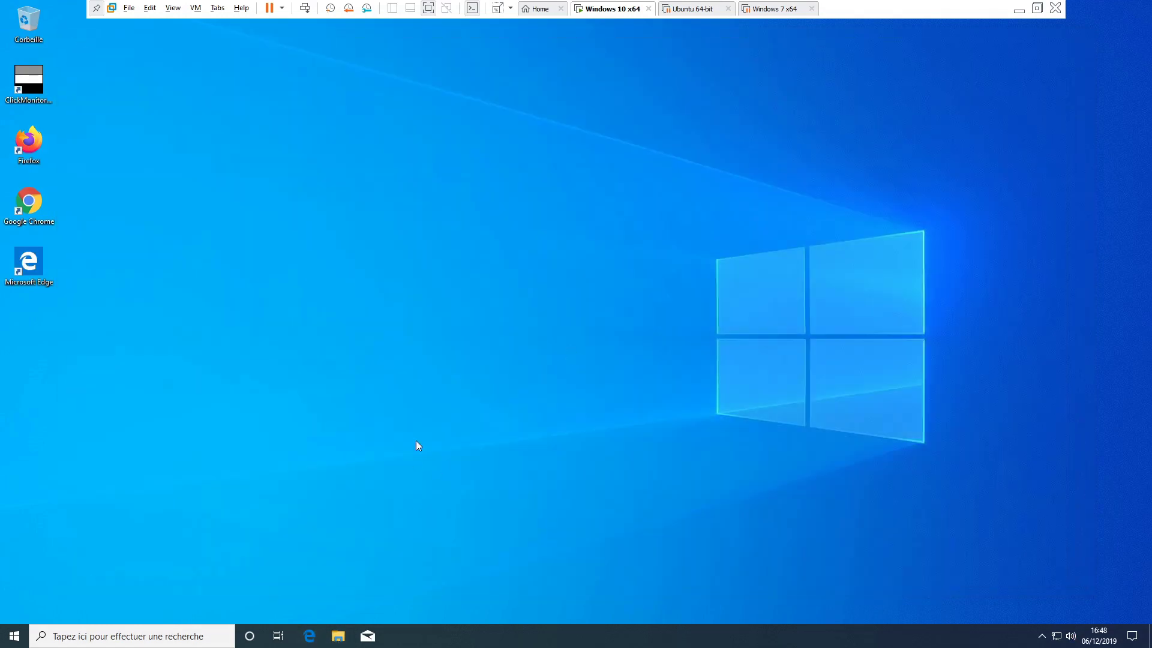
pyautogui.press('super+e')
# - As Démo, try opening C:\SuperDossierdeOuf and click Continuer at the missing-permissions prompt
pyautogui.click(281, 306)
pyautogui.doubleClick(409, 333)
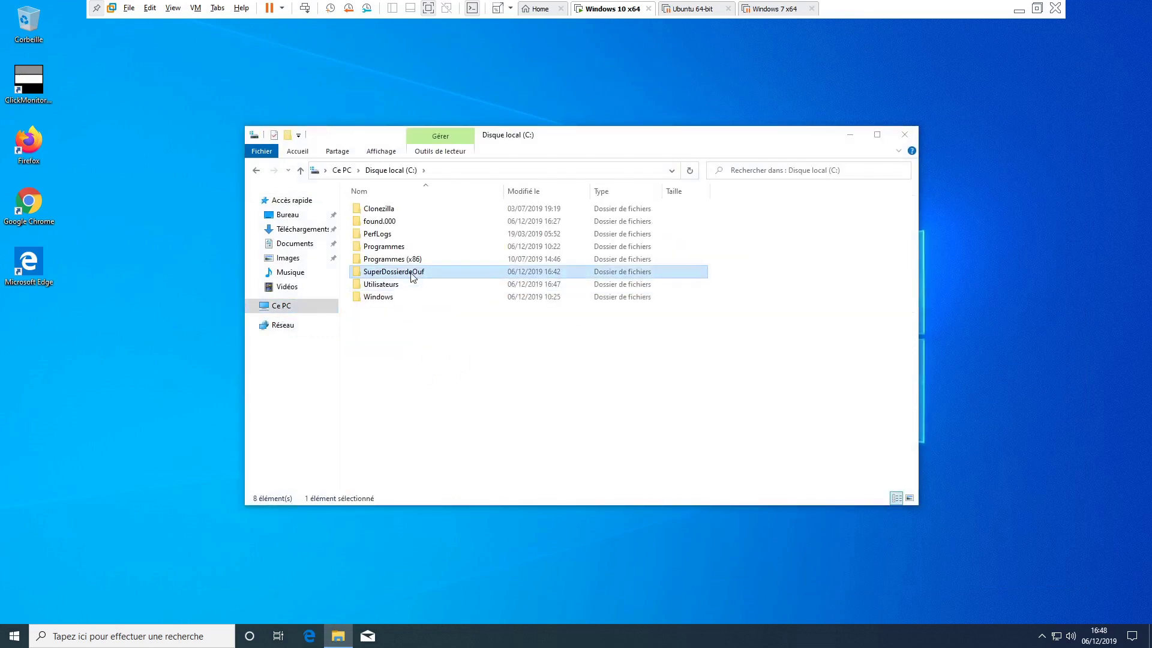
pyautogui.doubleClick(411, 273)
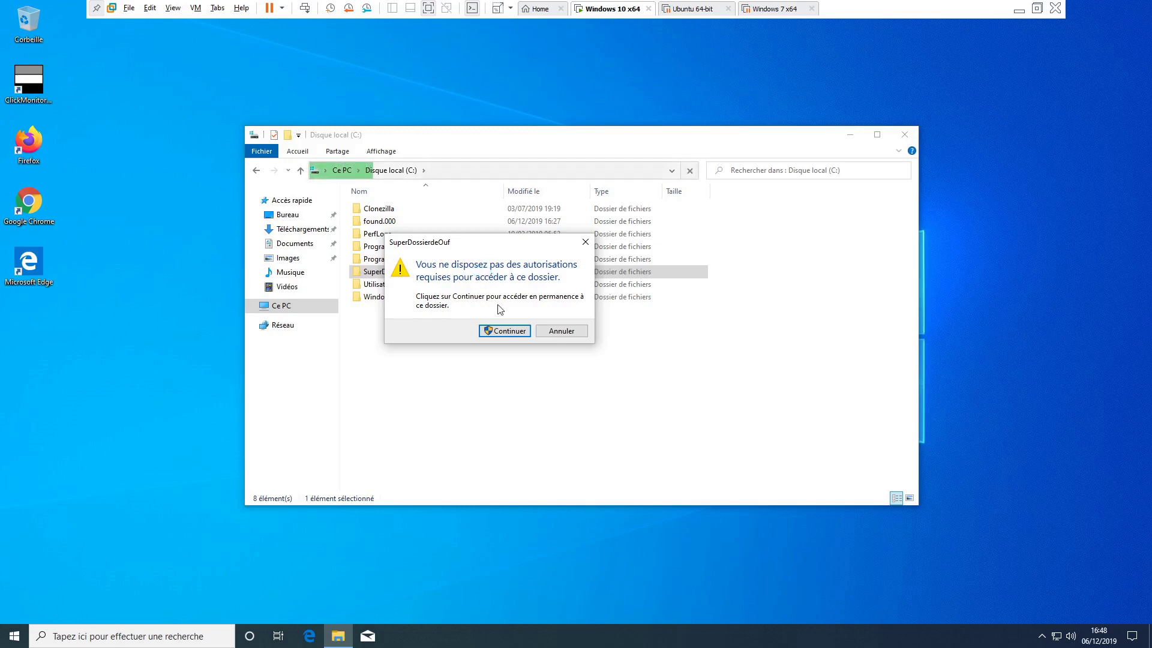
pyautogui.click(509, 332)
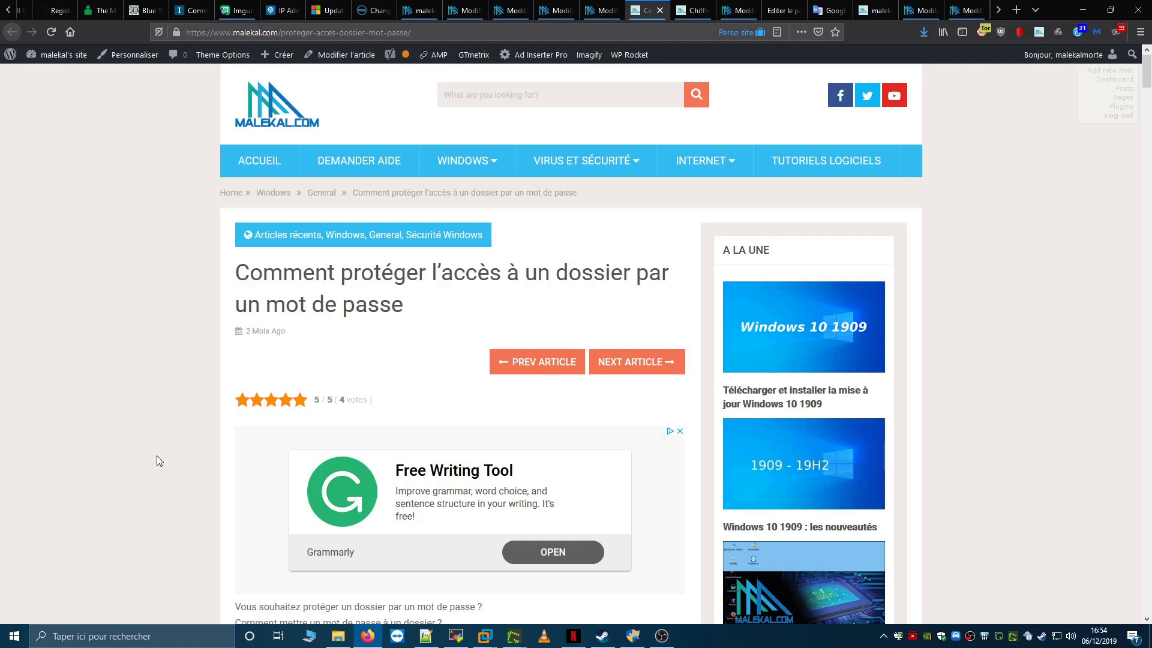
# - Scroll the malekal.com article past the EncryptOnClick and 7-zip sections to Avec LeoMoon QuickCrypt
pyautogui.scroll(-8, 156, 455)
pyautogui.scroll(-5, 157, 460)
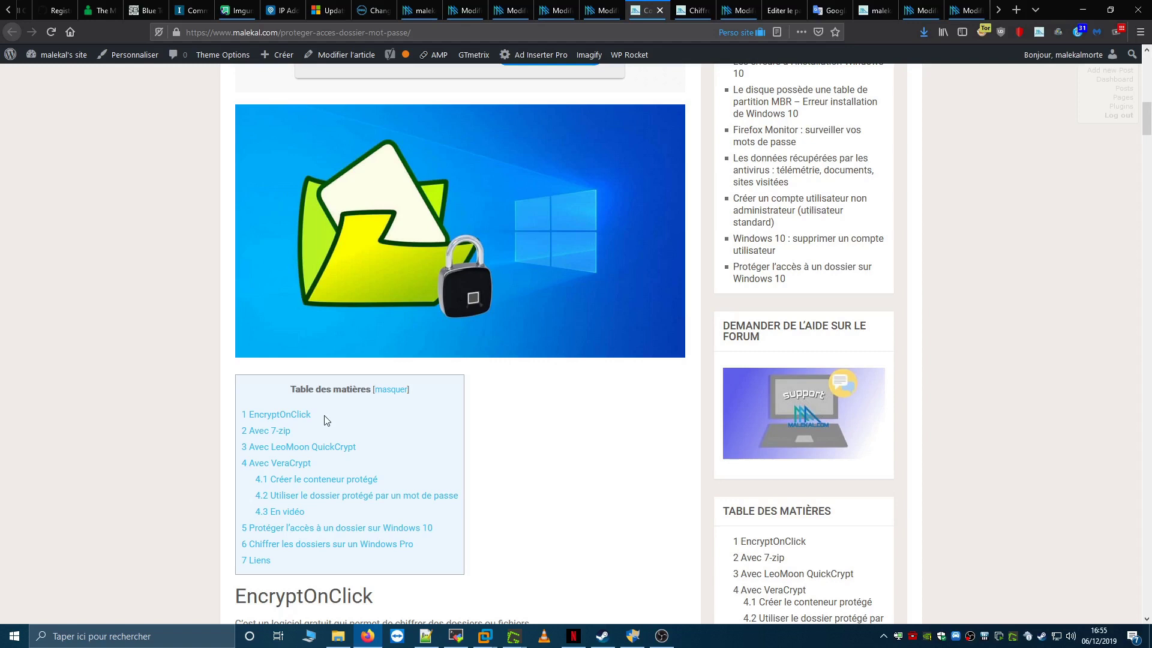
pyautogui.scroll(-15, 154, 418)
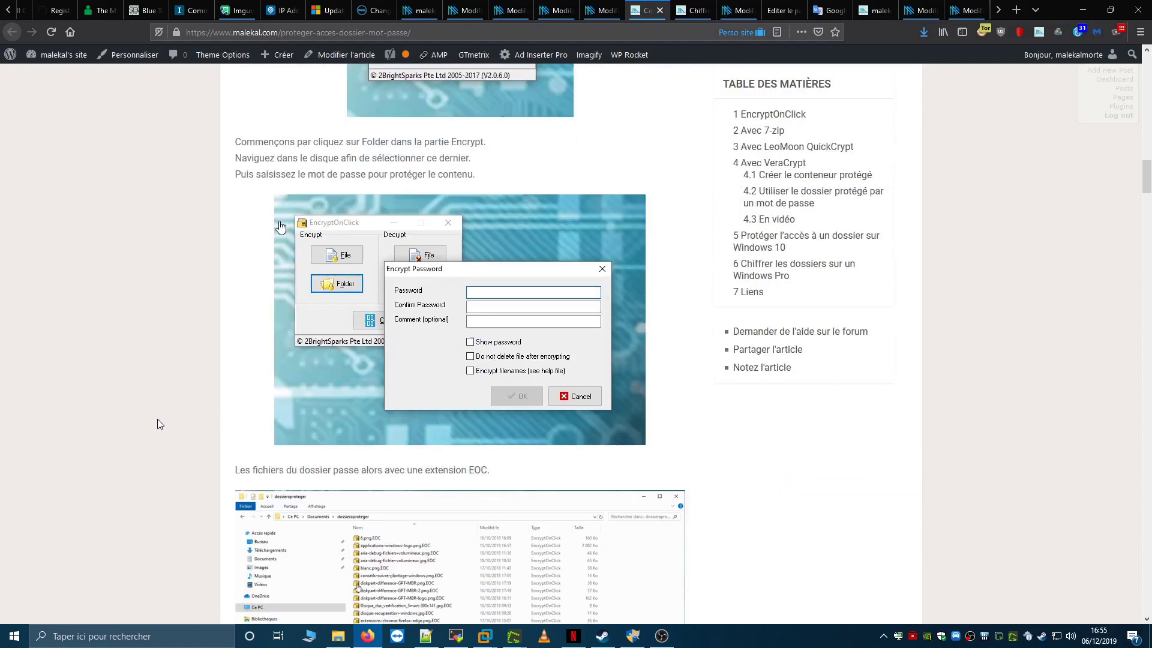
pyautogui.scroll(4, 155, 424)
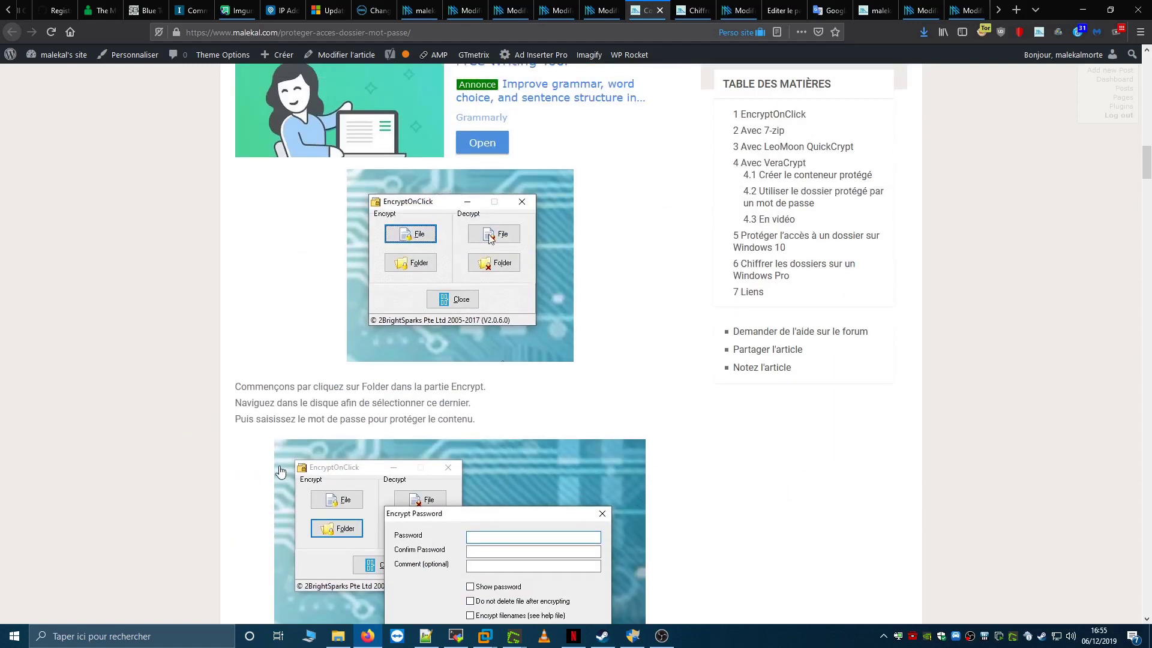
pyautogui.scroll(-4, 156, 424)
pyautogui.scroll(-3, 156, 424)
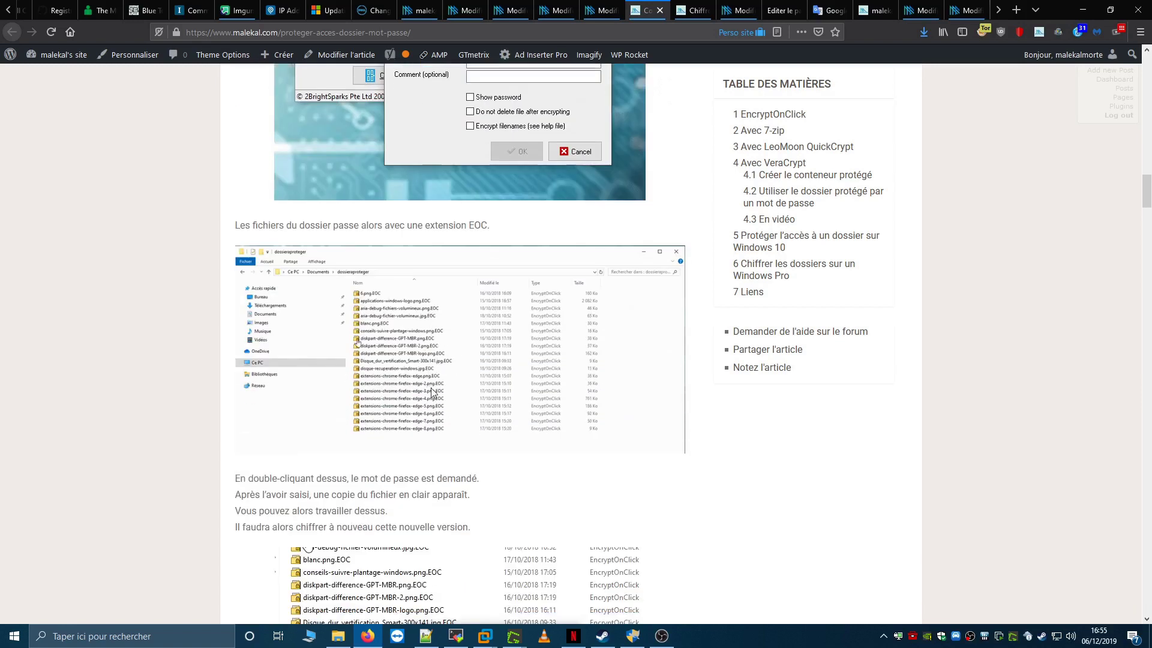
pyautogui.scroll(-6, 156, 424)
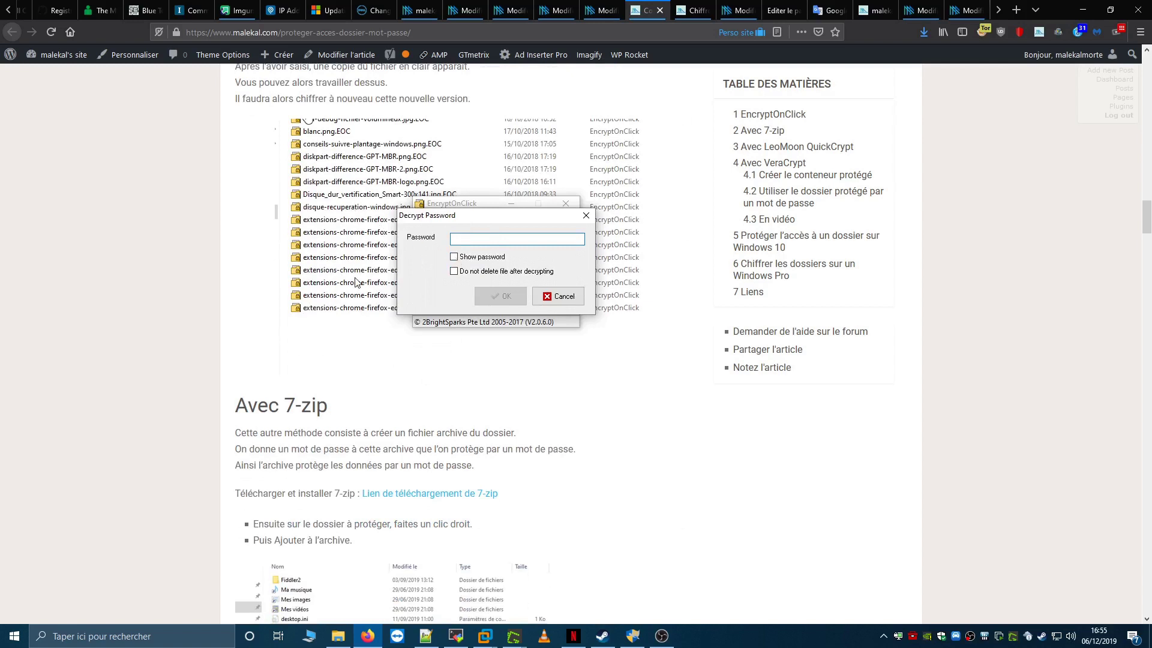
pyautogui.scroll(-20, 356, 282)
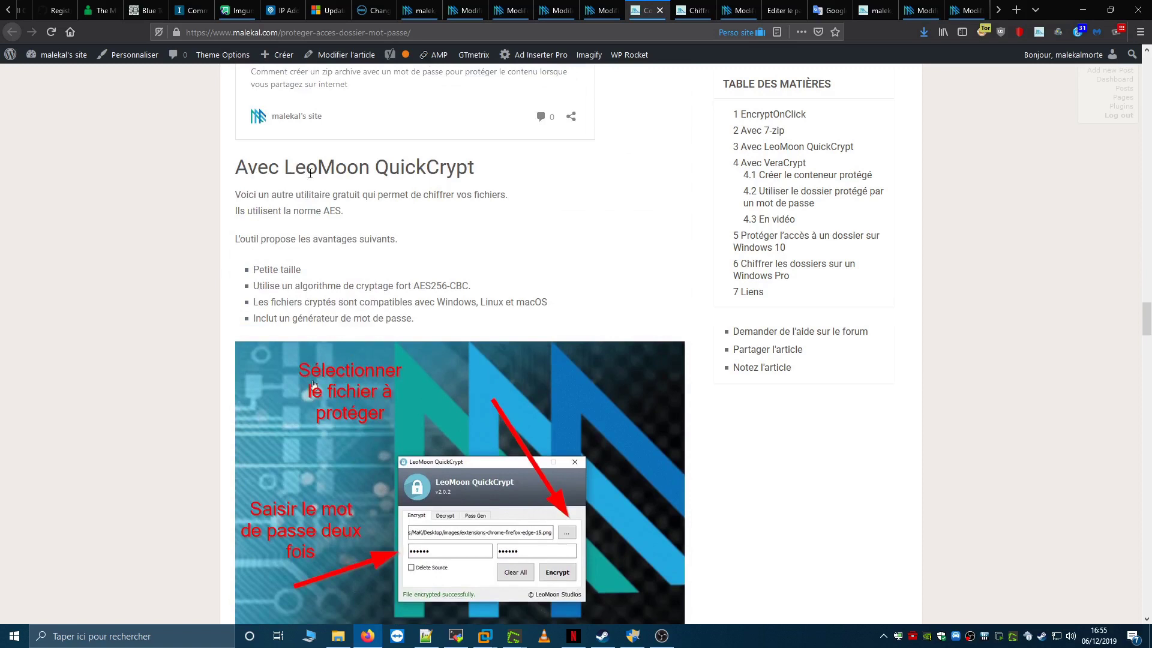
# - Scroll past VeraCrypt to 'Chiffrer les dossiers sur un Windows Pro' and highlight the word EFS
pyautogui.scroll(-4, 314, 384)
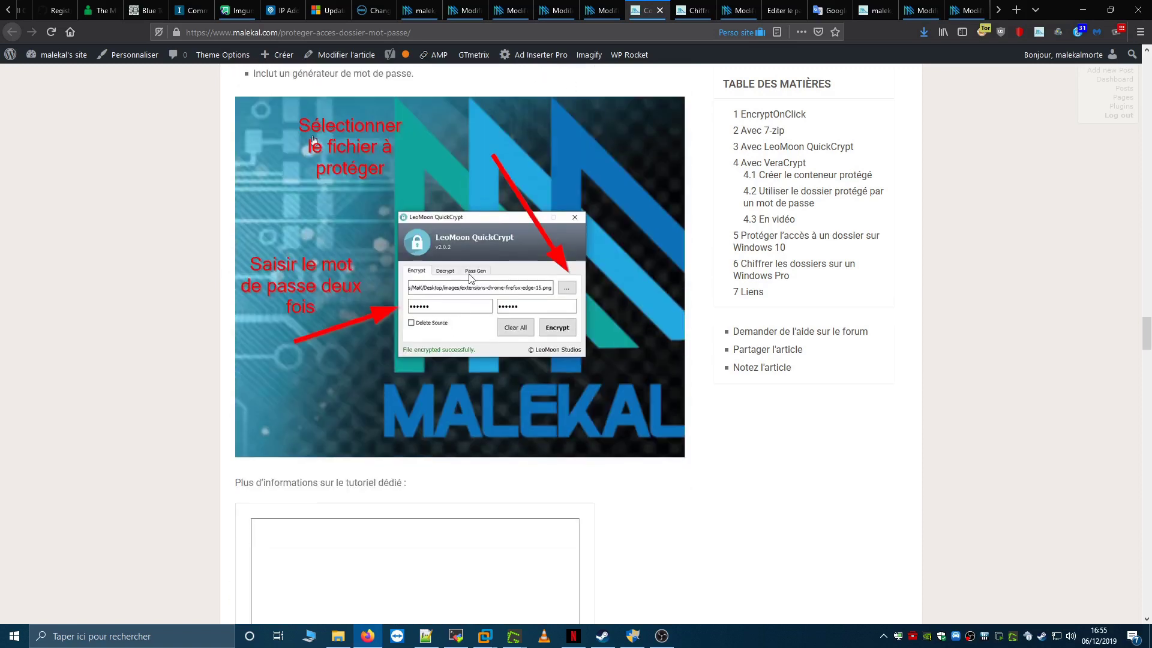
pyautogui.scroll(-7, 486, 310)
pyautogui.scroll(11, 486, 311)
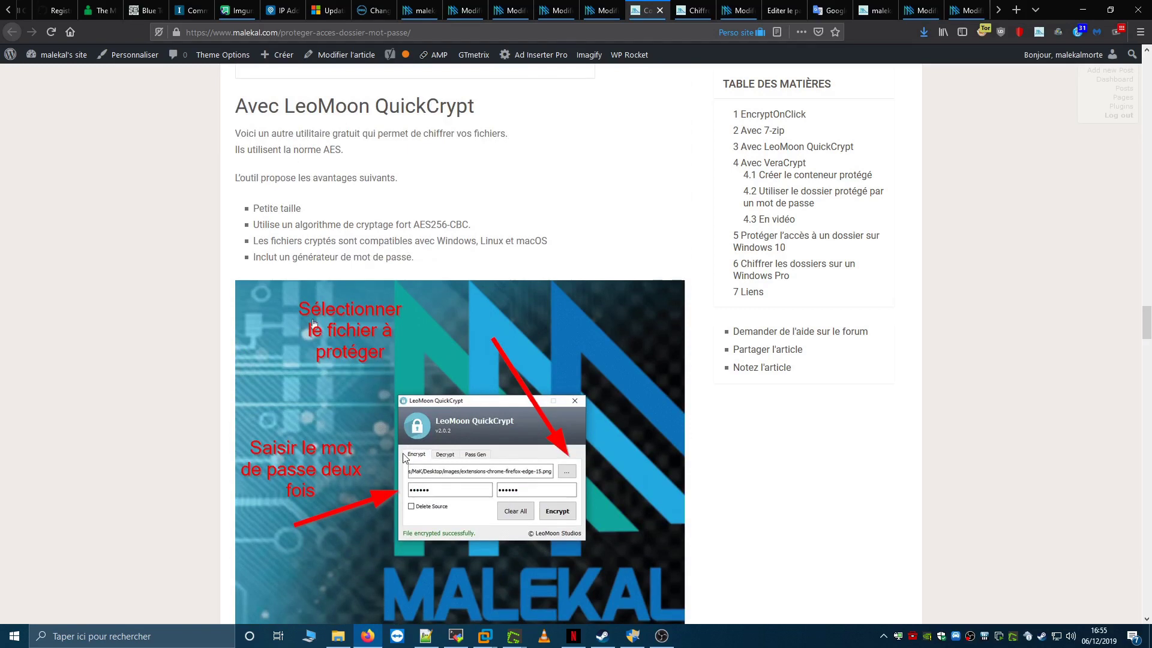
pyautogui.scroll(-11, 444, 480)
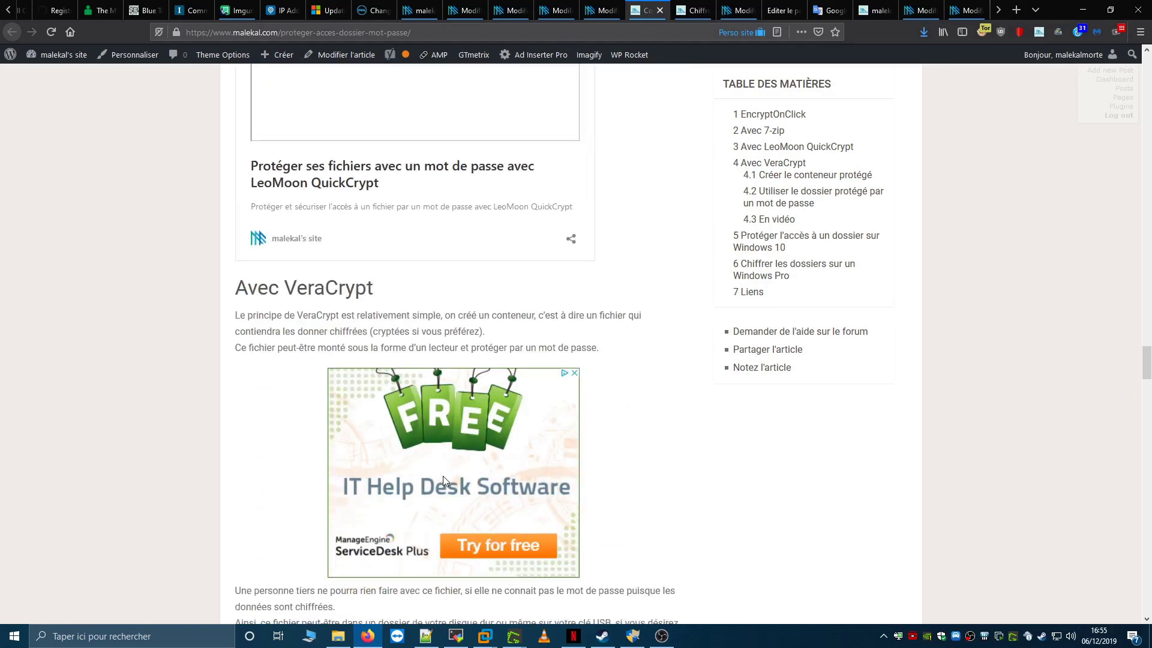
pyautogui.scroll(5, 444, 483)
pyautogui.scroll(-15, 262, 411)
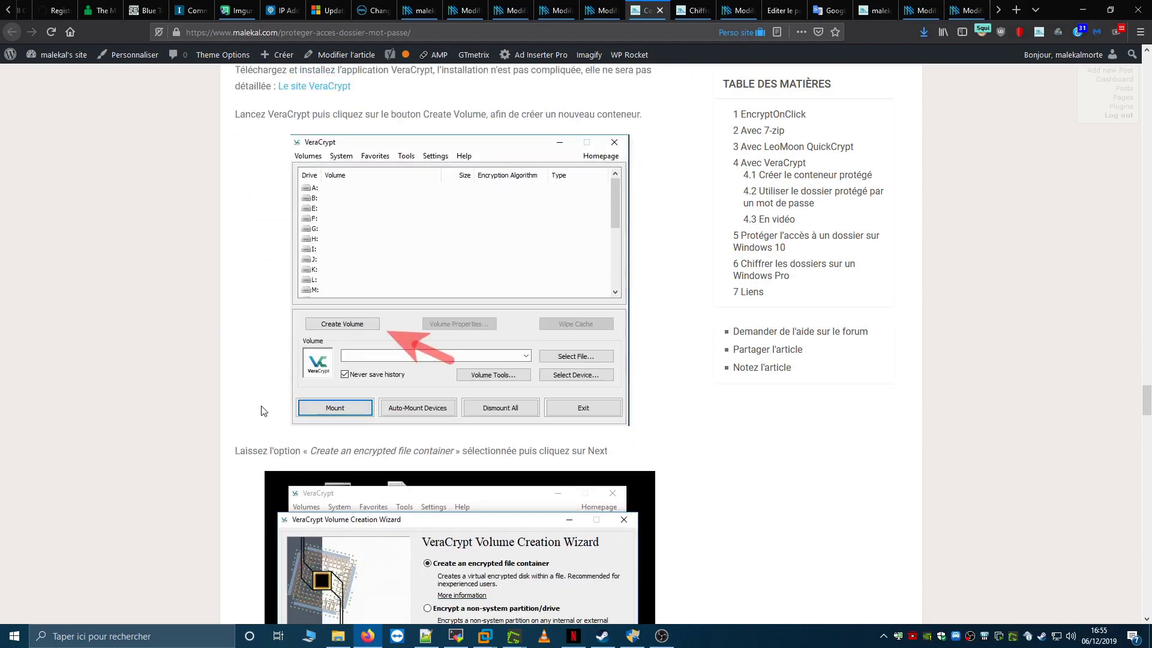
pyautogui.scroll(-10, 262, 411)
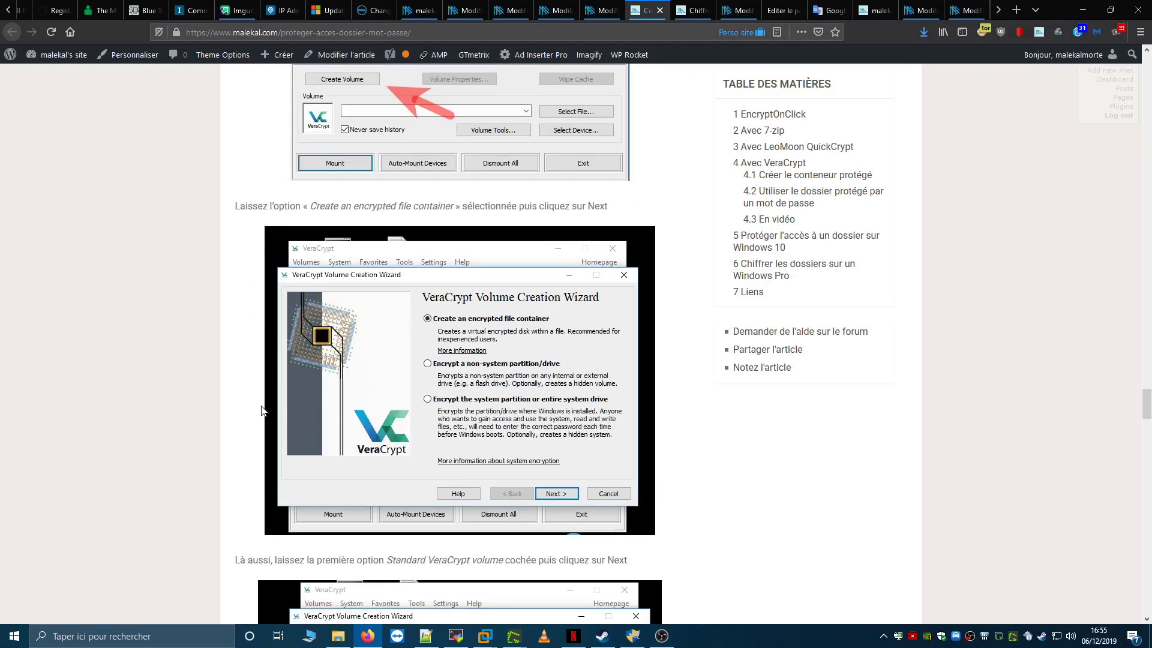
pyautogui.scroll(-14, 262, 411)
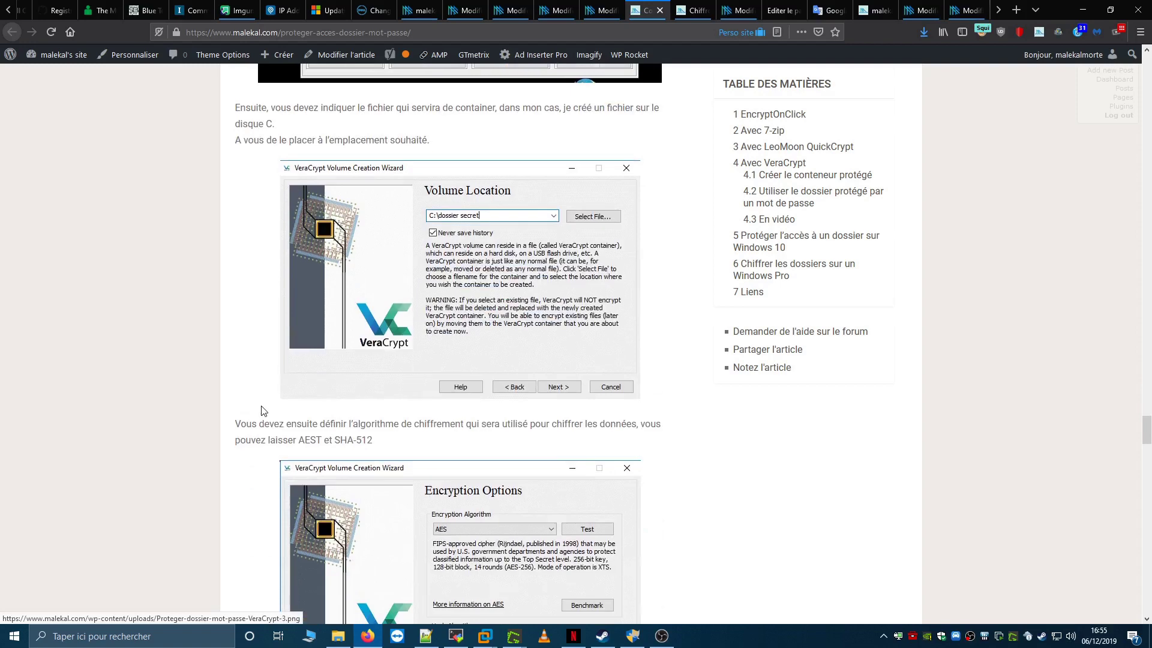
pyautogui.scroll(-6, 262, 411)
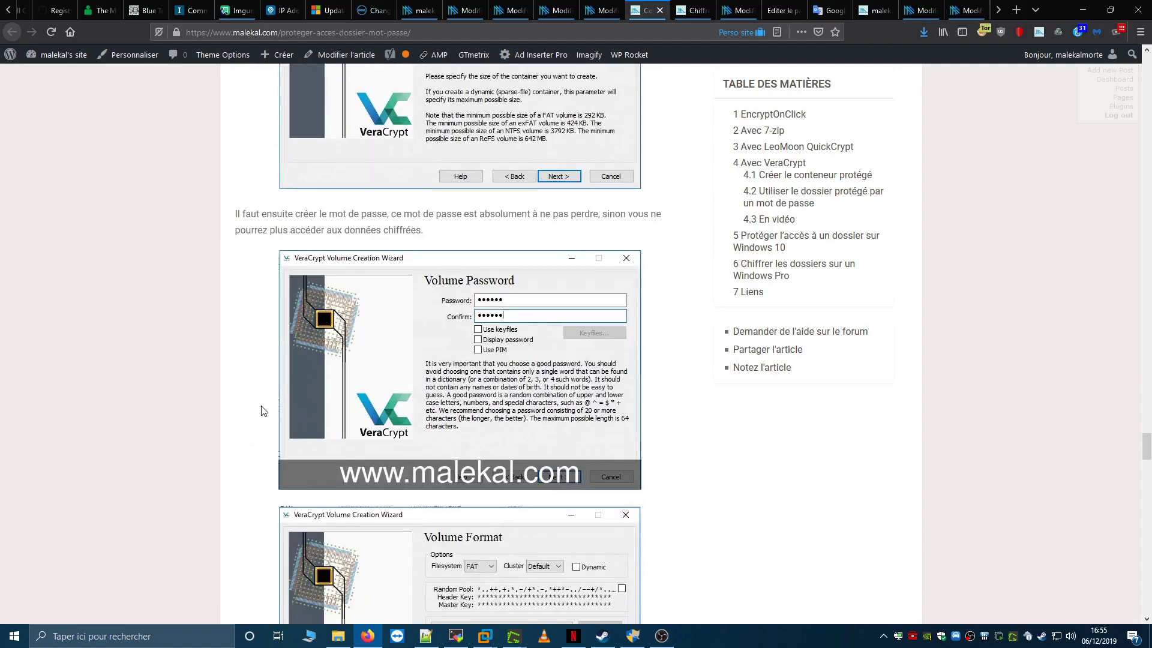
pyautogui.scroll(-20, 262, 411)
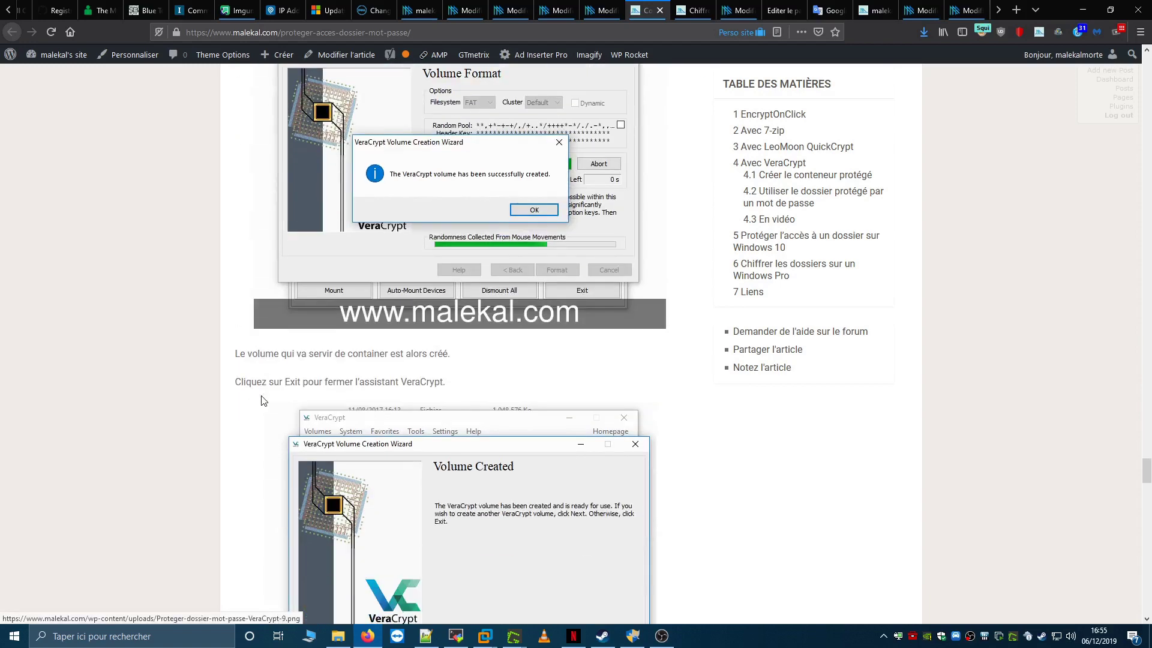
pyautogui.scroll(-14, 262, 400)
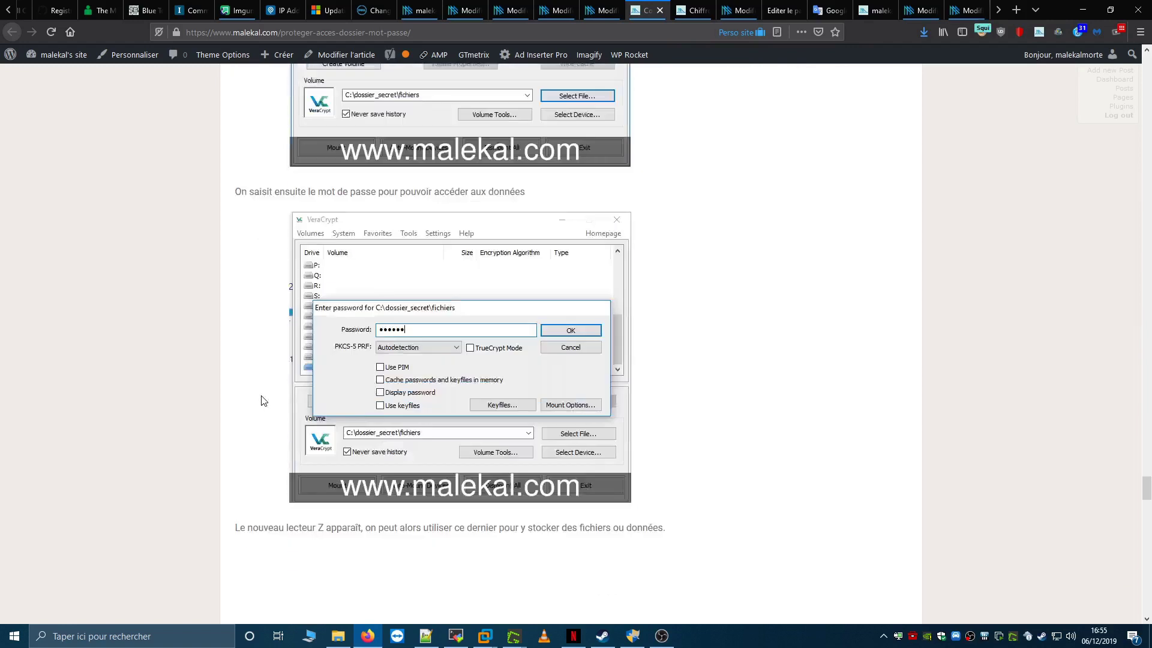
pyautogui.scroll(-16, 262, 400)
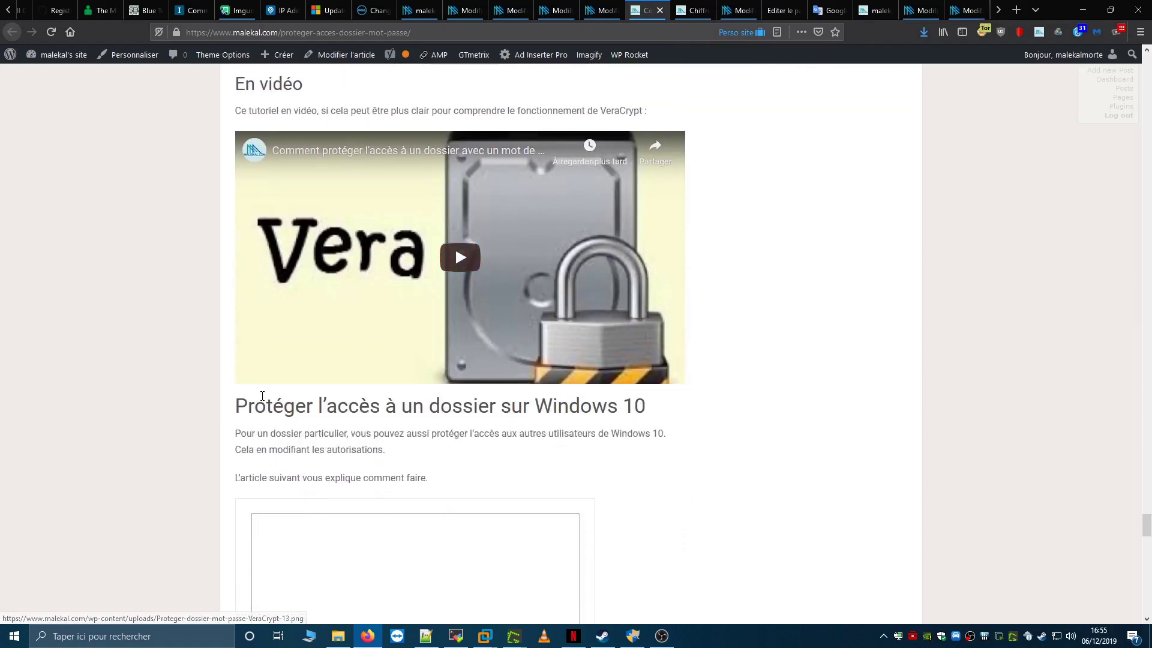
pyautogui.scroll(-5, 262, 396)
pyautogui.scroll(-4, 262, 395)
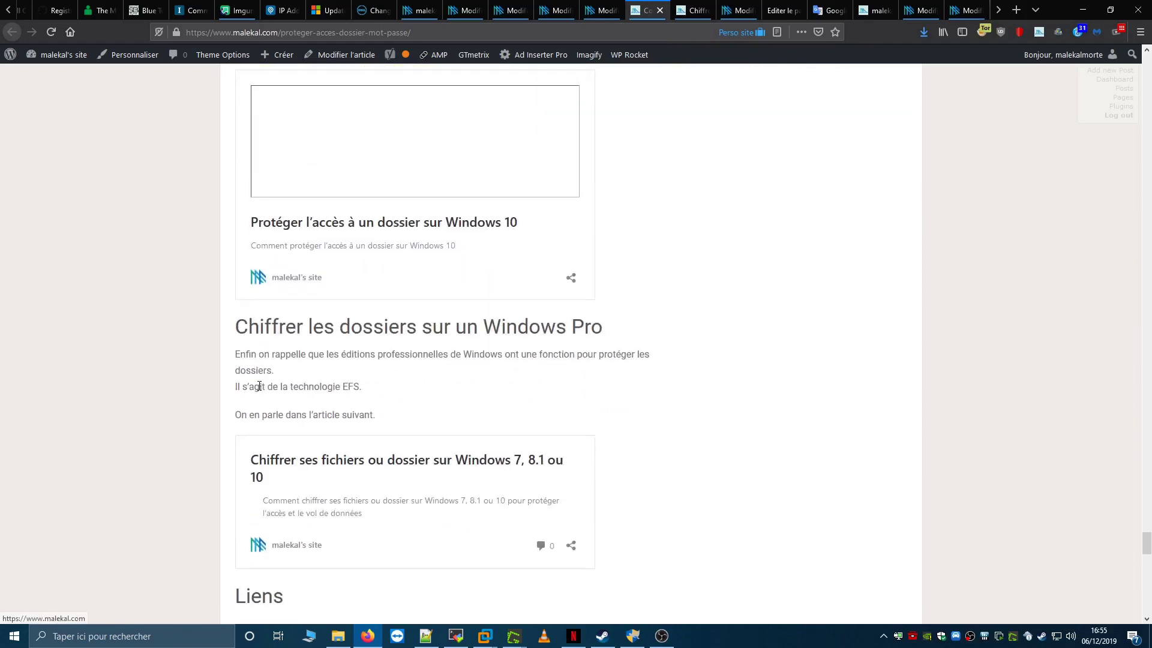
pyautogui.scroll(7, 258, 390)
pyautogui.scroll(-5, 193, 388)
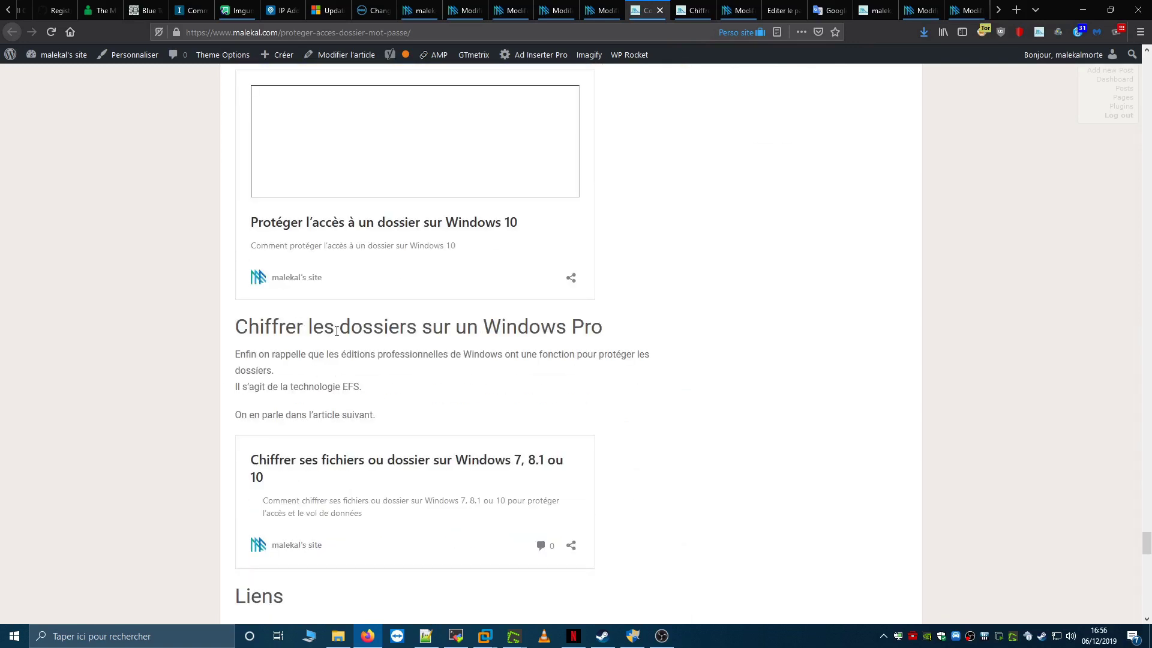
pyautogui.moveTo(343, 389); pyautogui.dragTo(358, 387)
# - In the EFS encryption article, open its screenshot full size in a new tab, then close it
pyautogui.click(300, 399)
pyautogui.click(691, 7)
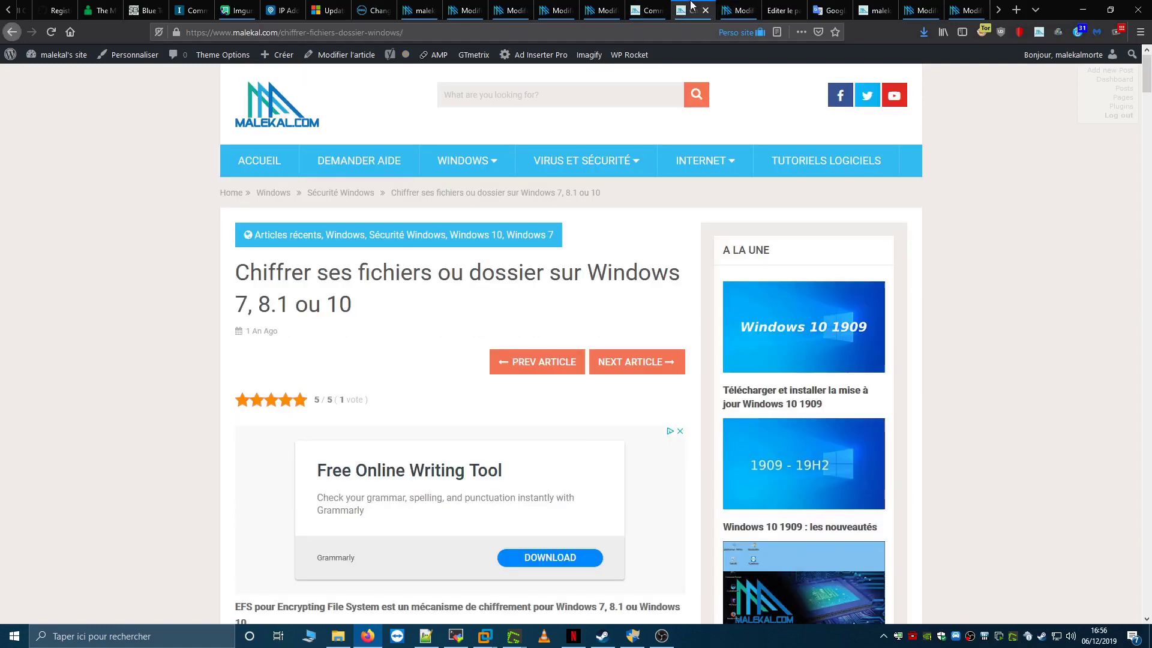
pyautogui.scroll(-10, 487, 362)
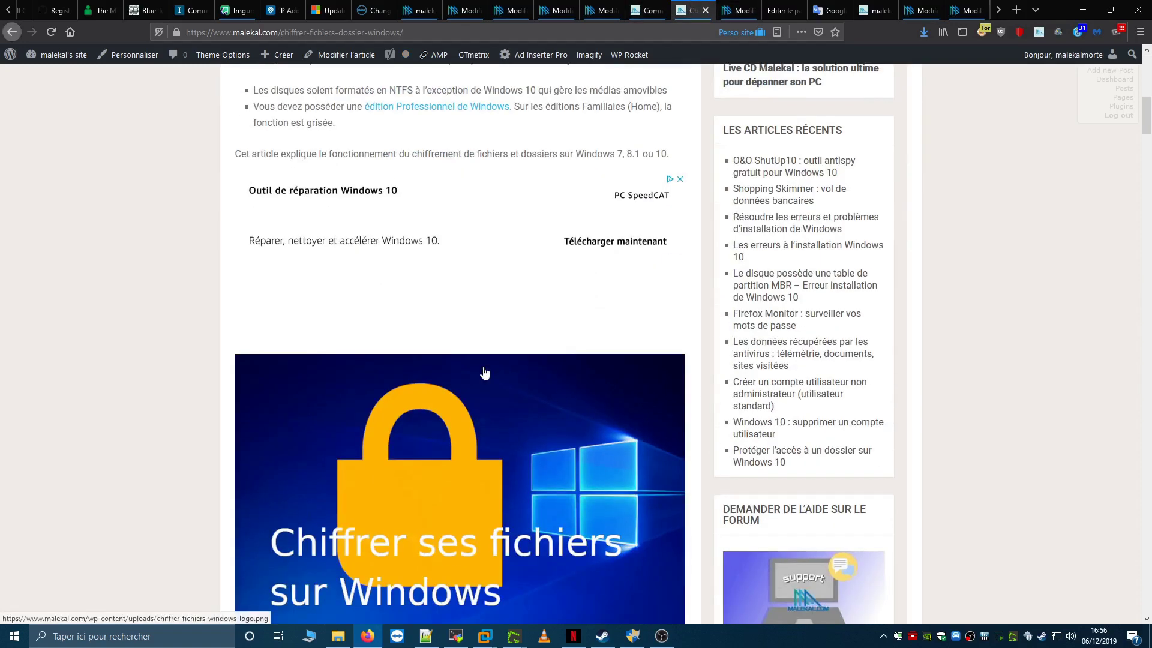
pyautogui.scroll(-7, 362, 544)
pyautogui.scroll(-15, 361, 544)
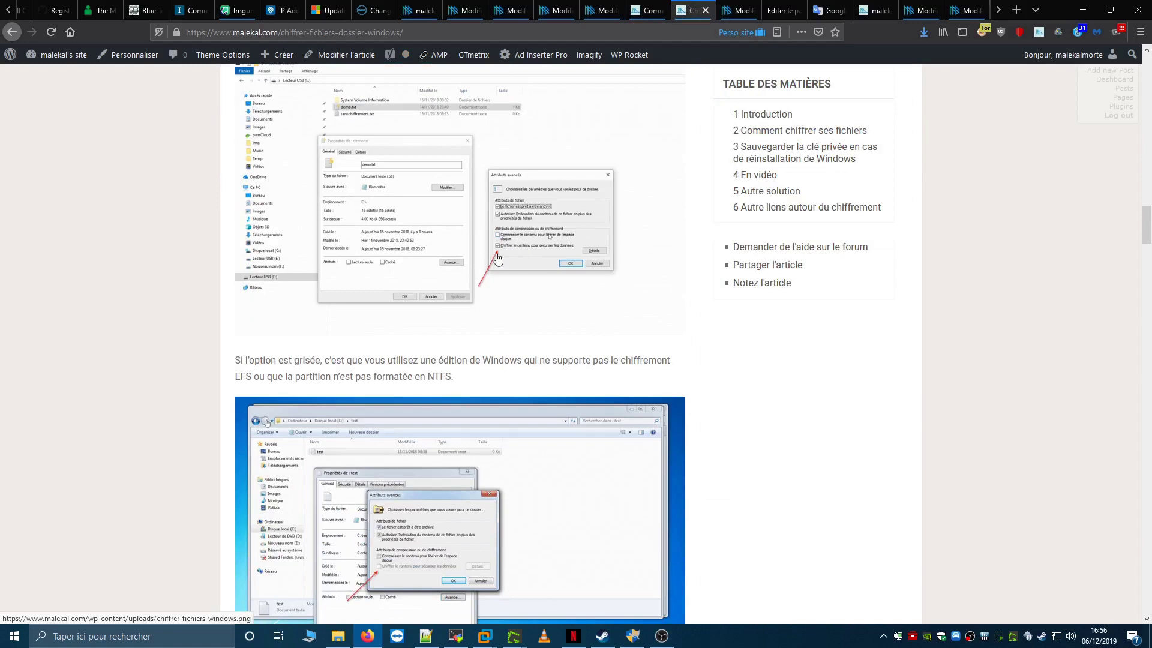
pyautogui.rightClick(518, 253)
pyautogui.click(537, 255)
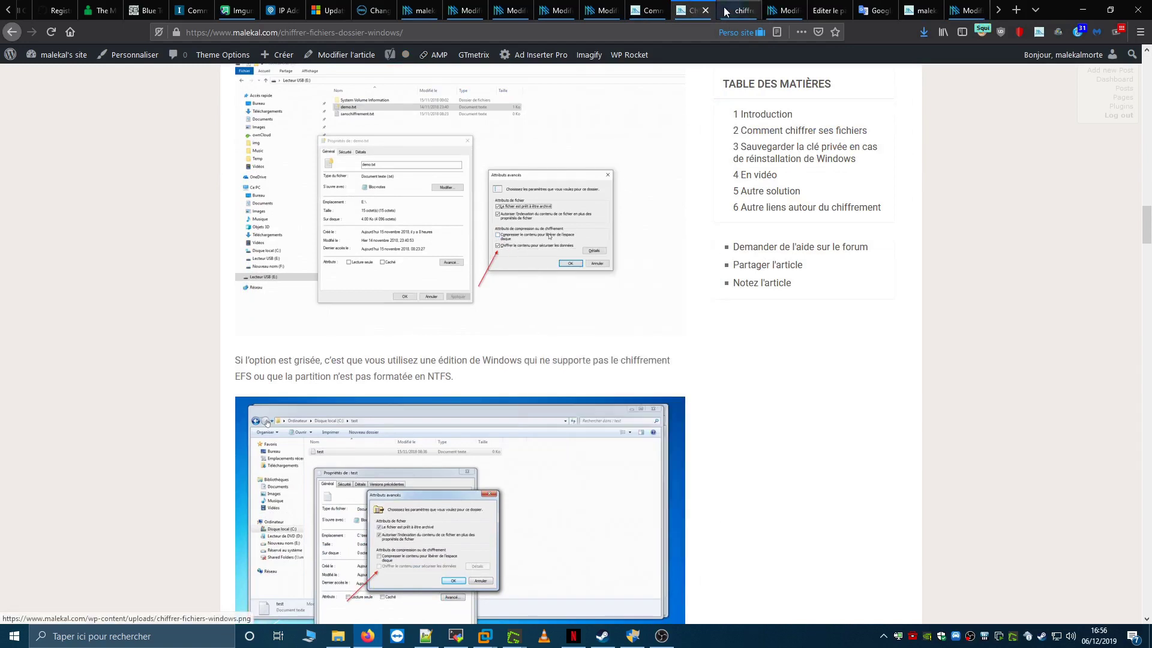
pyautogui.click(726, 11)
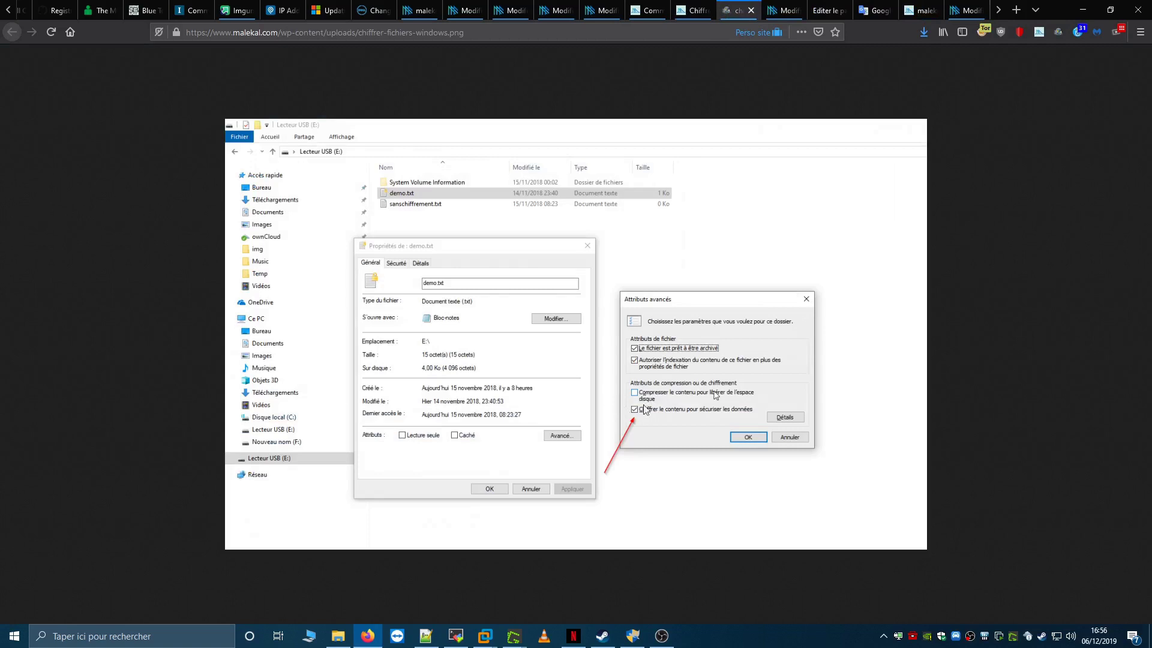
pyautogui.click(751, 11)
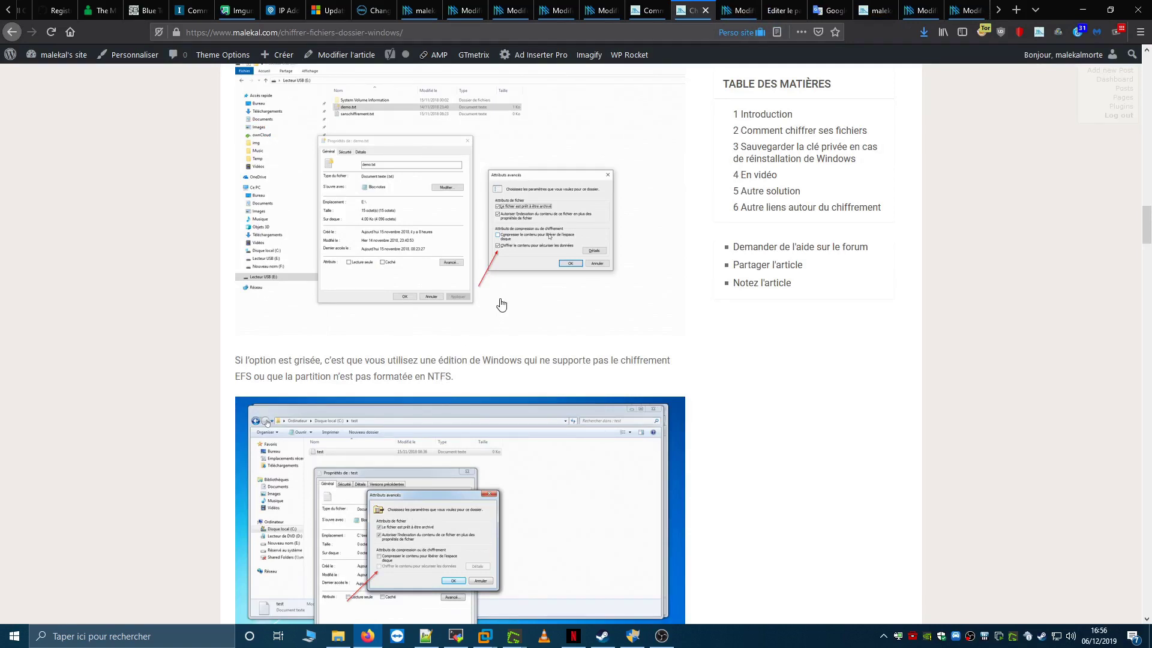
# - Read further down the EFS article, then return to the password-protection article's table of contents
pyautogui.scroll(-15, 495, 305)
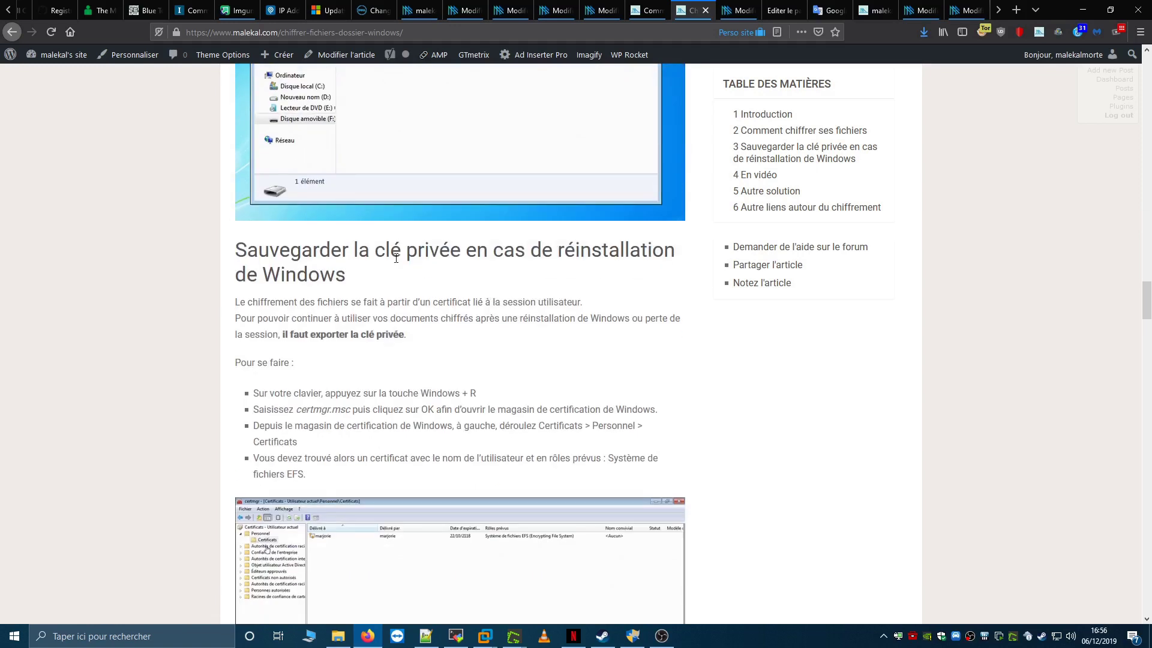
pyautogui.moveTo(354, 249); pyautogui.dragTo(470, 251)
pyautogui.scroll(-1, 421, 344)
pyautogui.click(421, 343)
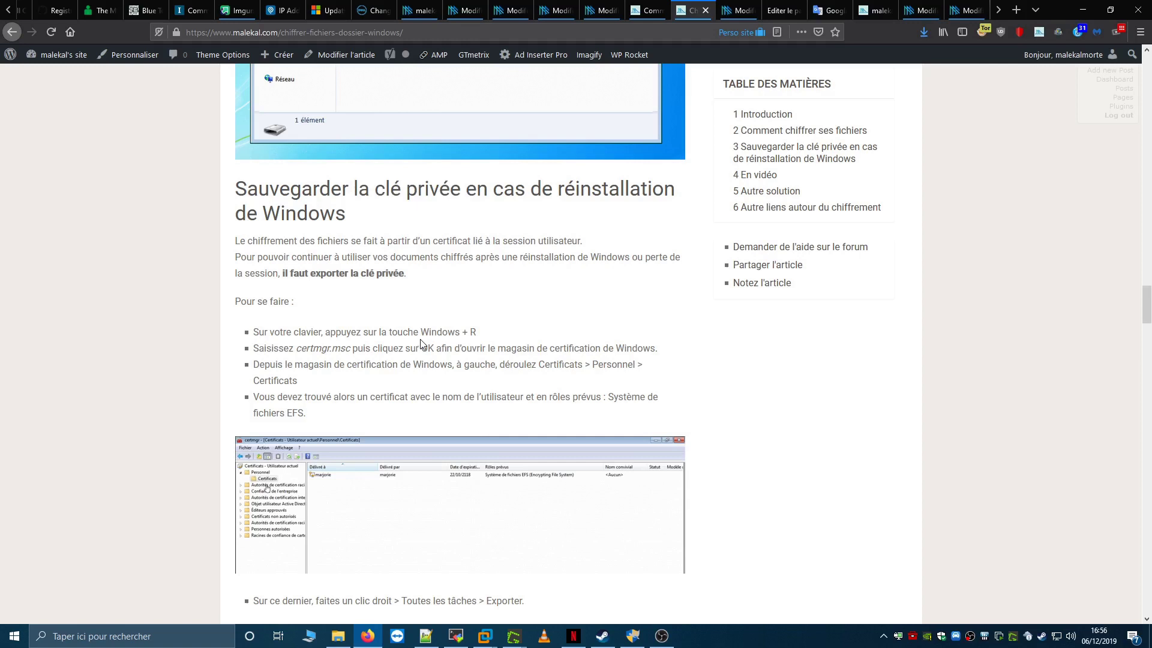
pyautogui.scroll(-20, 421, 339)
pyautogui.scroll(-5, 422, 336)
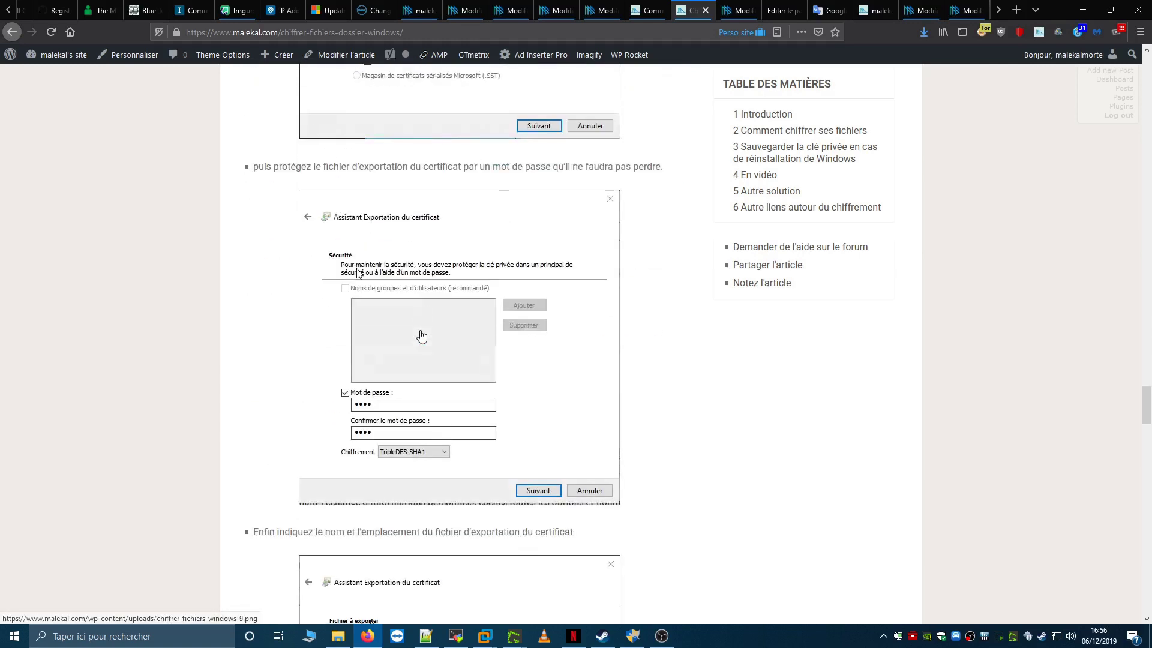
pyautogui.scroll(-12, 421, 336)
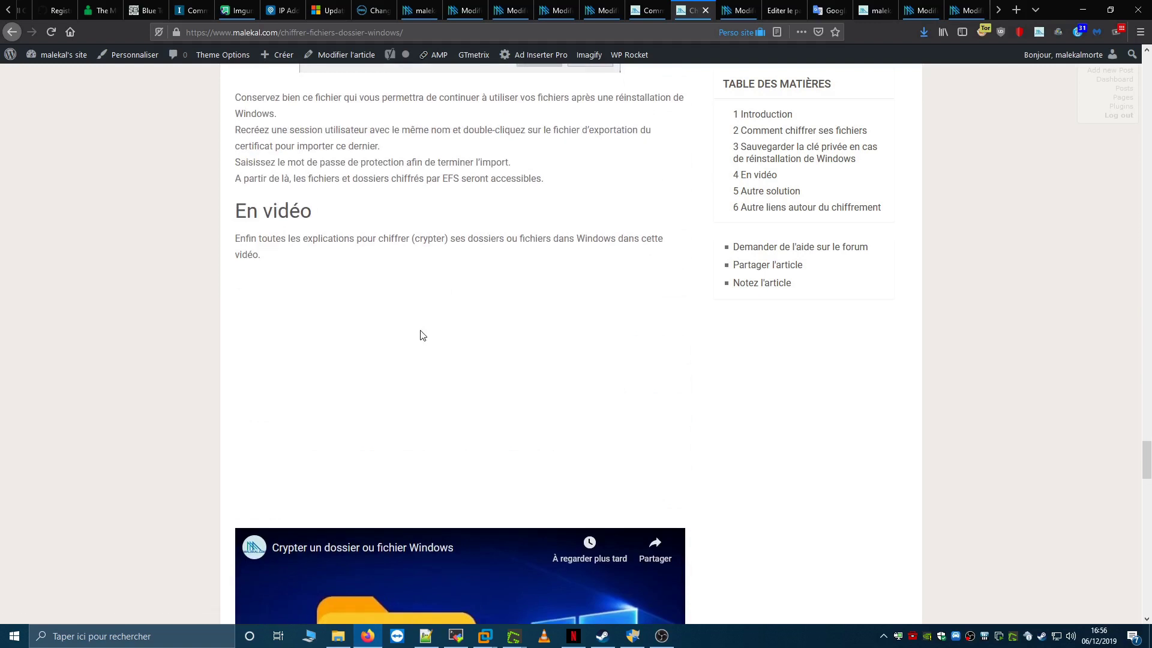
pyautogui.hotkey('ctrl', 'shift', 'Tab')
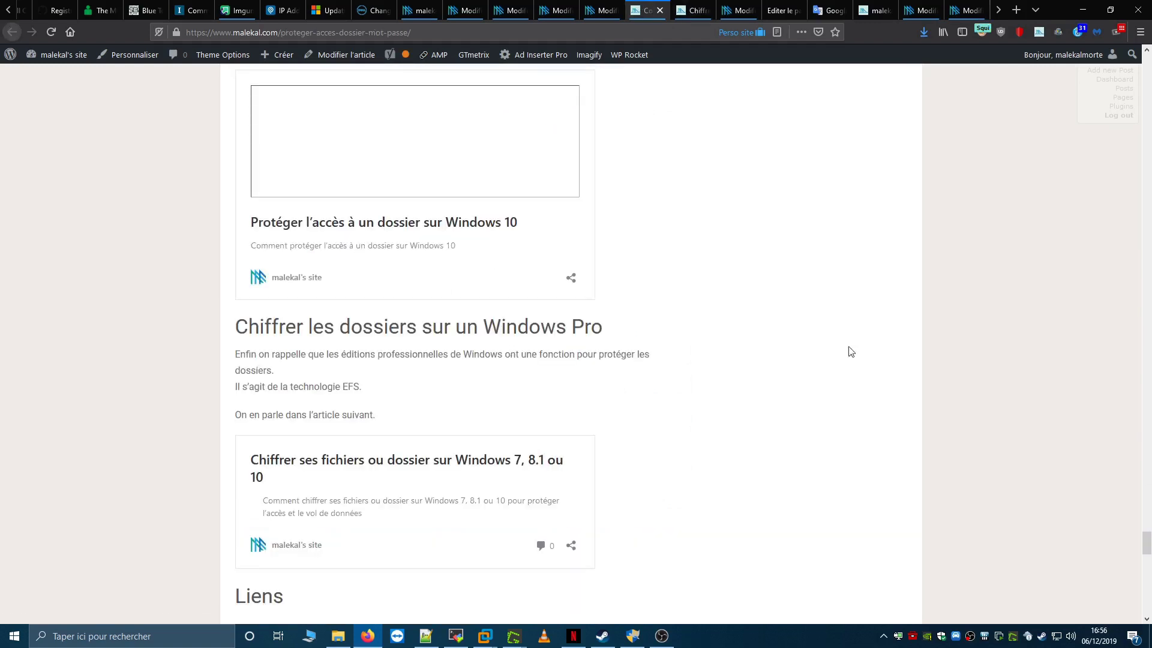
pyautogui.moveTo(1146, 543); pyautogui.dragTo(1122, 109)
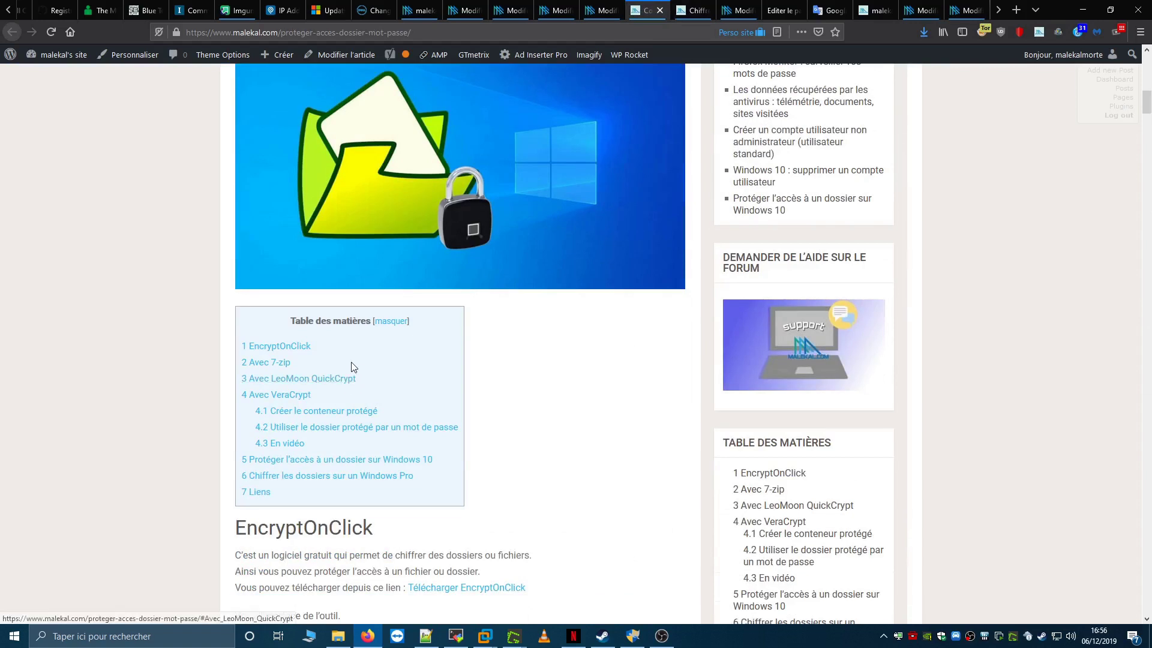
# - Bring the Windows 10 VM forward, close the SuperDossierdeOuf window, and make the VM full screen
pyautogui.moveTo(484, 636)
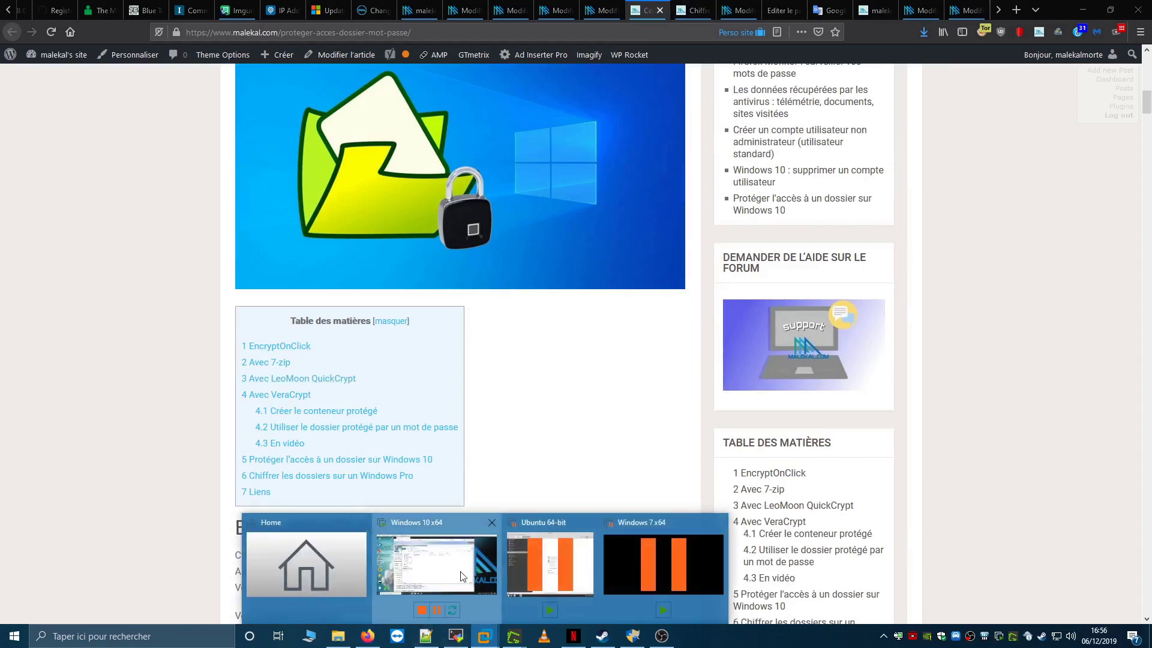
pyautogui.click(462, 577)
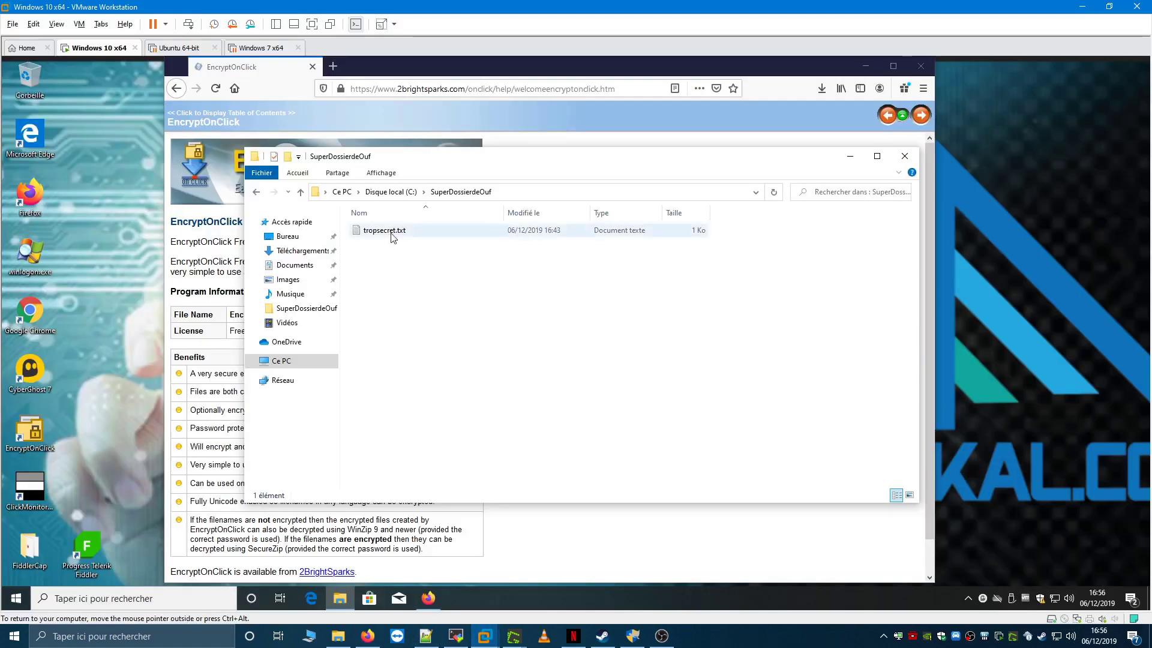
pyautogui.click(906, 156)
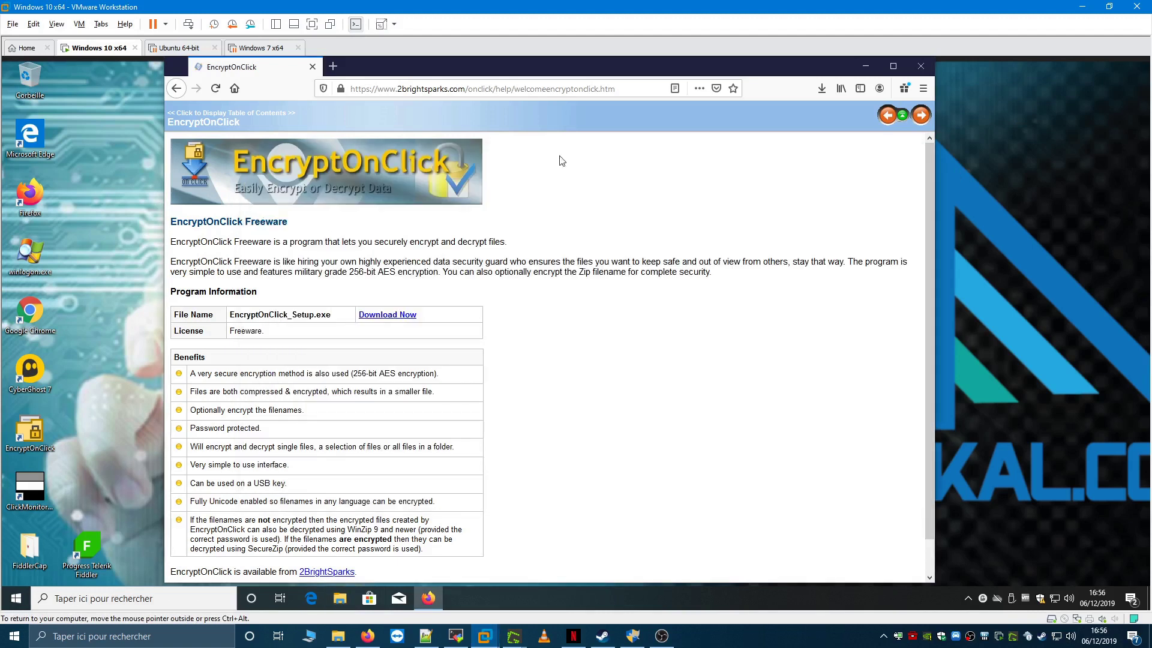
pyautogui.click(313, 24)
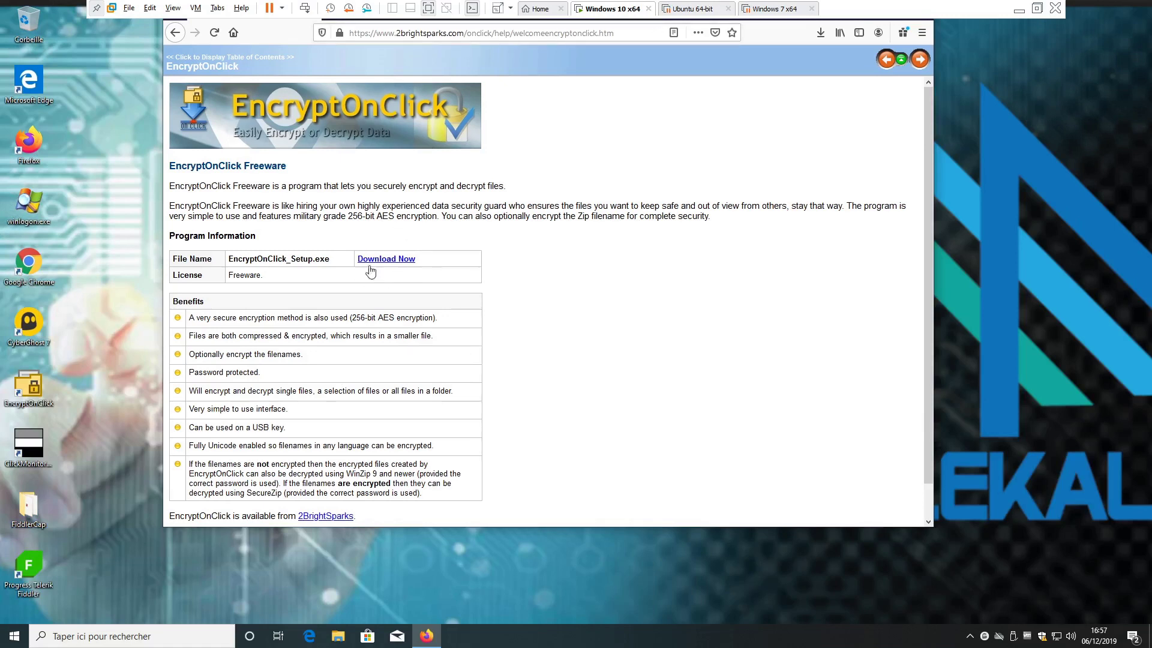
# - Check in the Downloads panel that EncryptOnClick_Setup.exe finished downloading
pyautogui.click(406, 260)
pyautogui.click(820, 33)
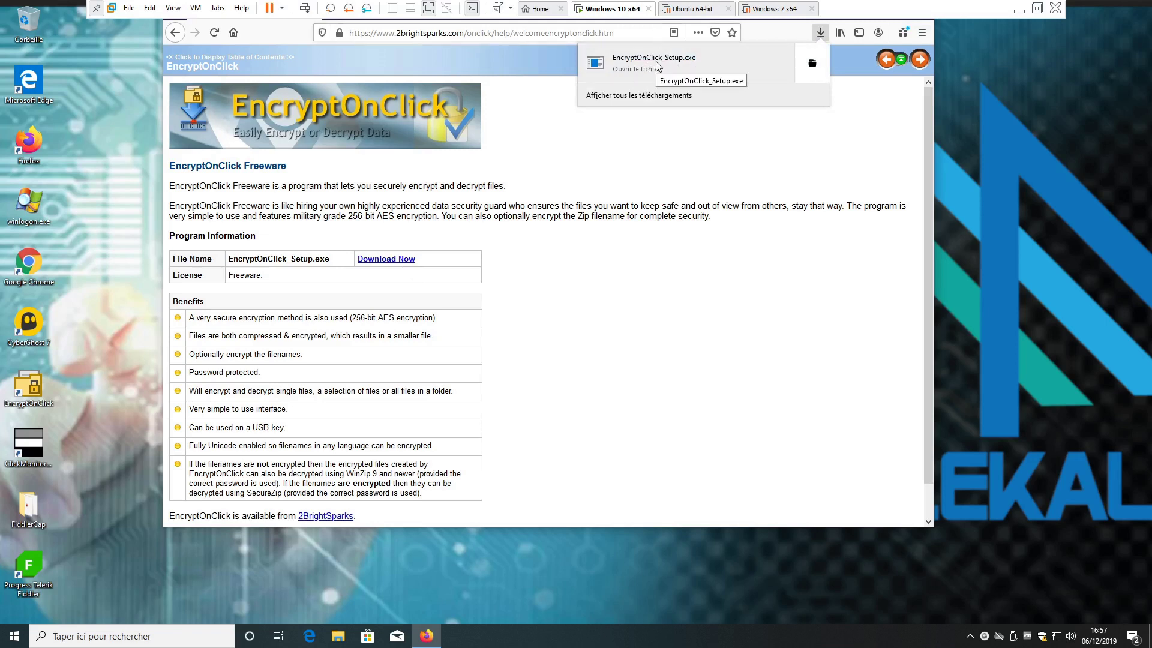
pyautogui.click(619, 319)
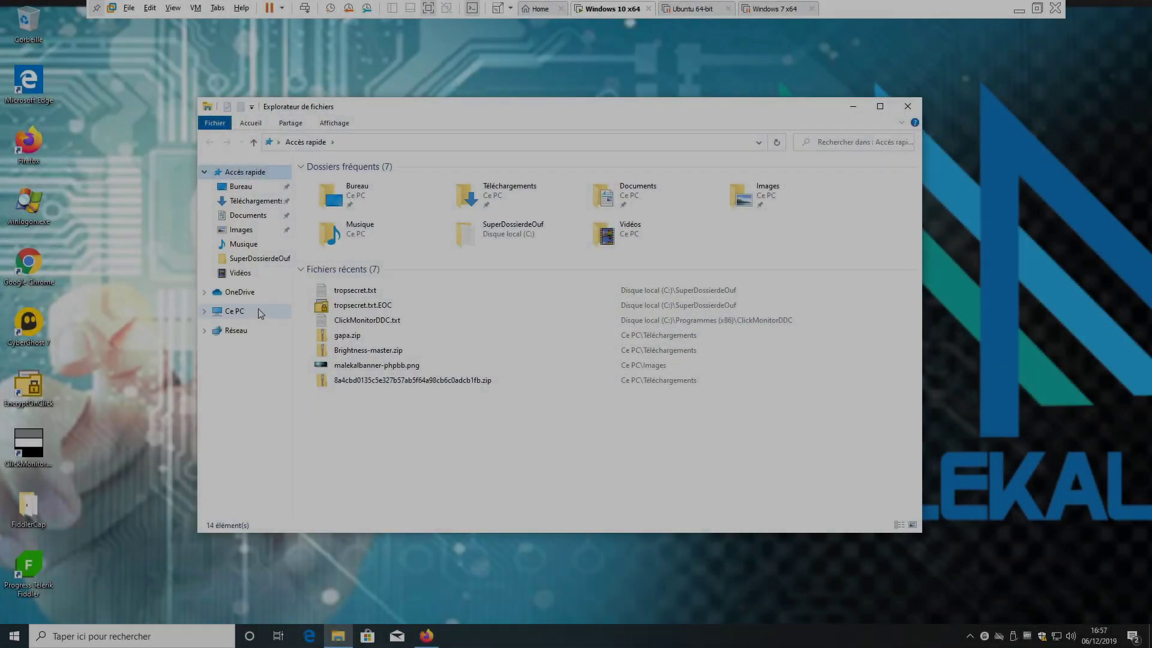
# - Create a new text document named topsecretencore.txt in C:\SuperDossierdeOuf
pyautogui.click(258, 310)
pyautogui.doubleClick(374, 271)
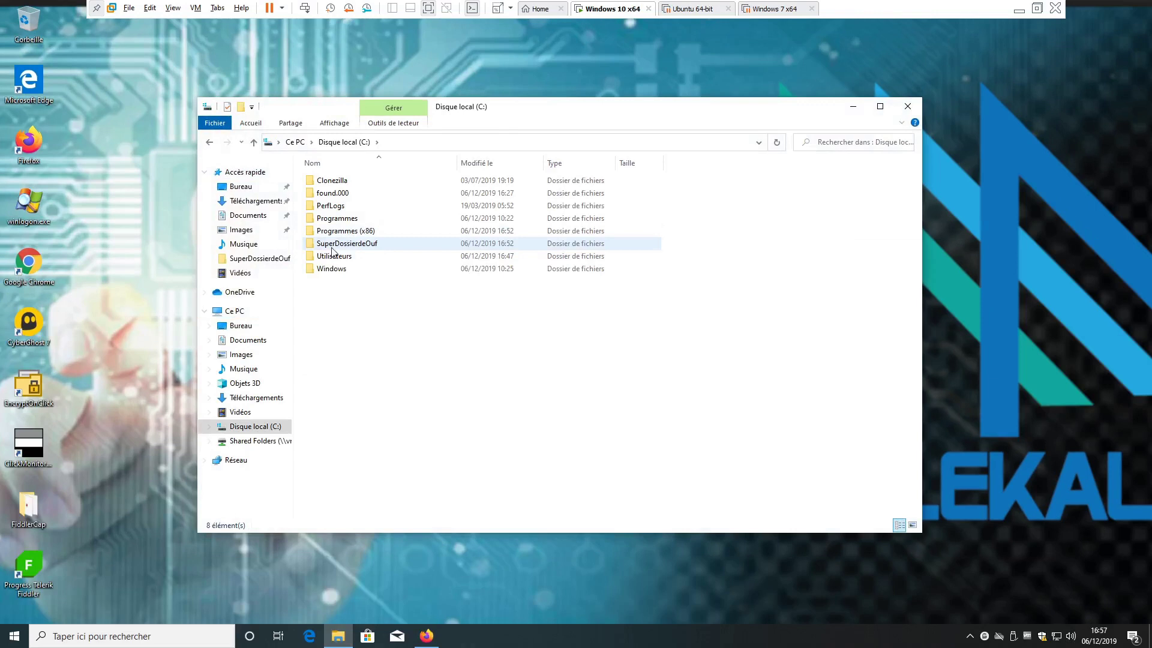
pyautogui.doubleClick(359, 249)
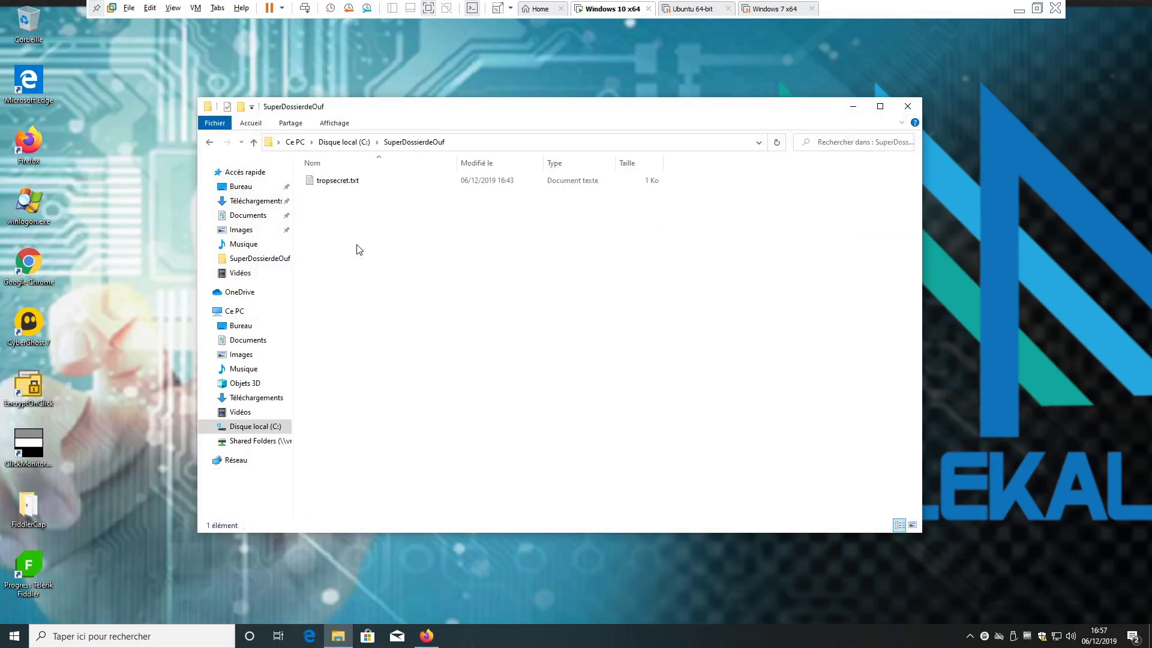
pyautogui.rightClick(365, 243)
pyautogui.moveTo(420, 381)
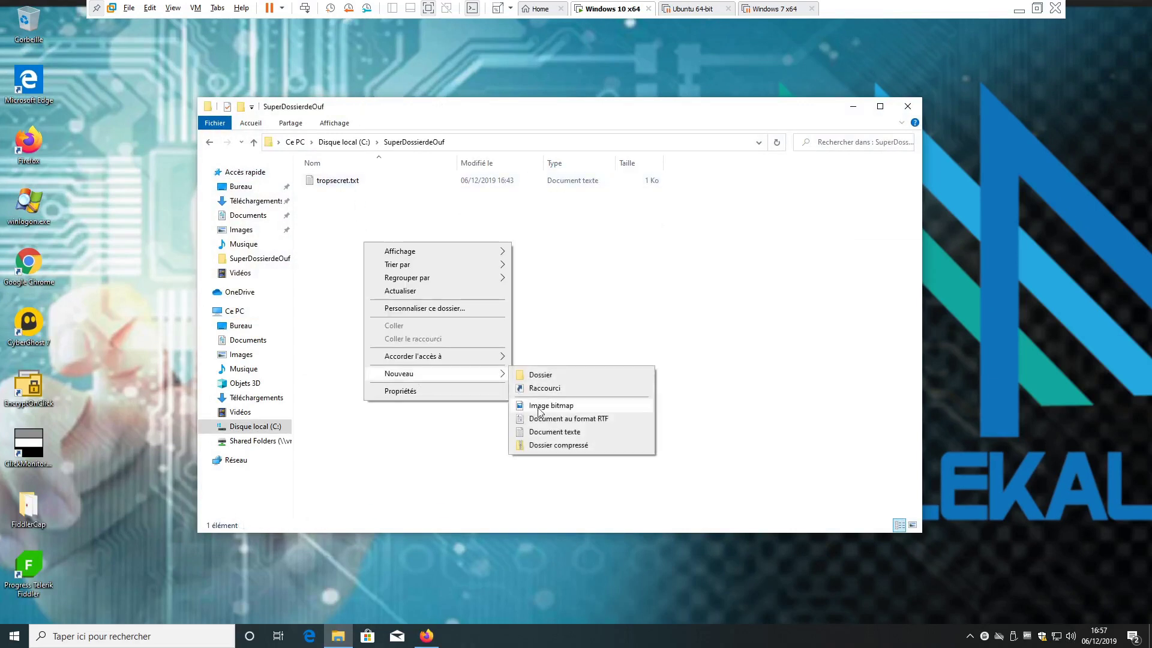
pyautogui.click(575, 433)
pyautogui.write('t')
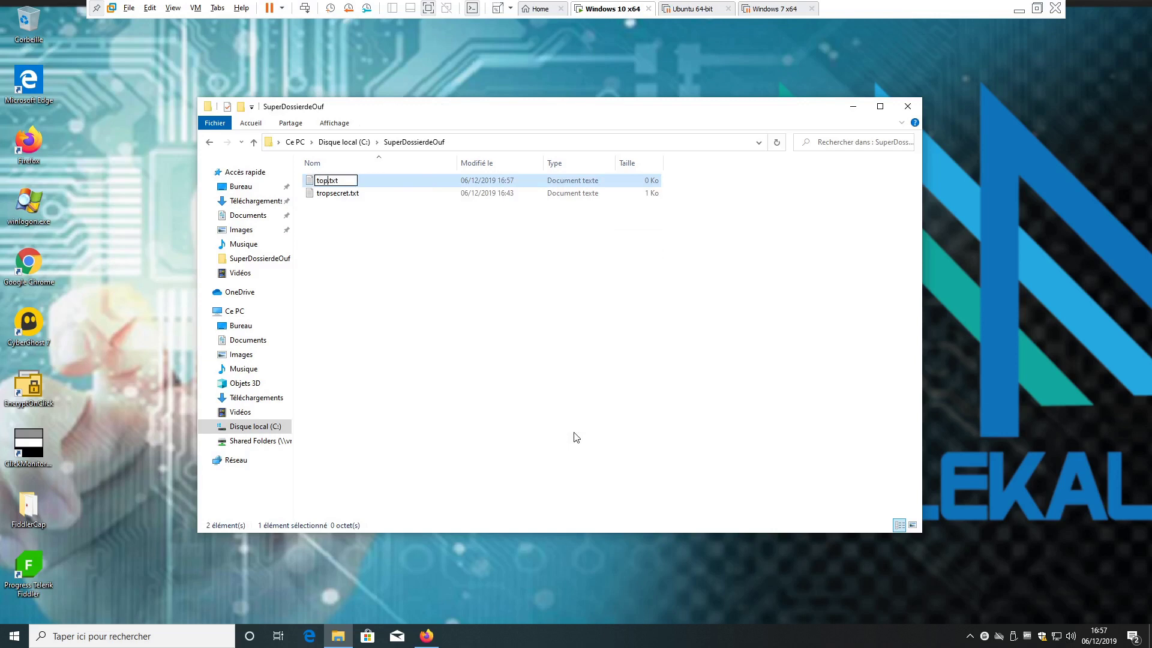
pyautogui.write('opsecretencore')
pyautogui.press('Return')
pyautogui.press('Return')
# - Type 'fsdfsdfdsfsdfdsfdsf' into the file, save it, and go up to Disque local (C:)
pyautogui.write('fsdfsdfdsfsdfdsfdsf')
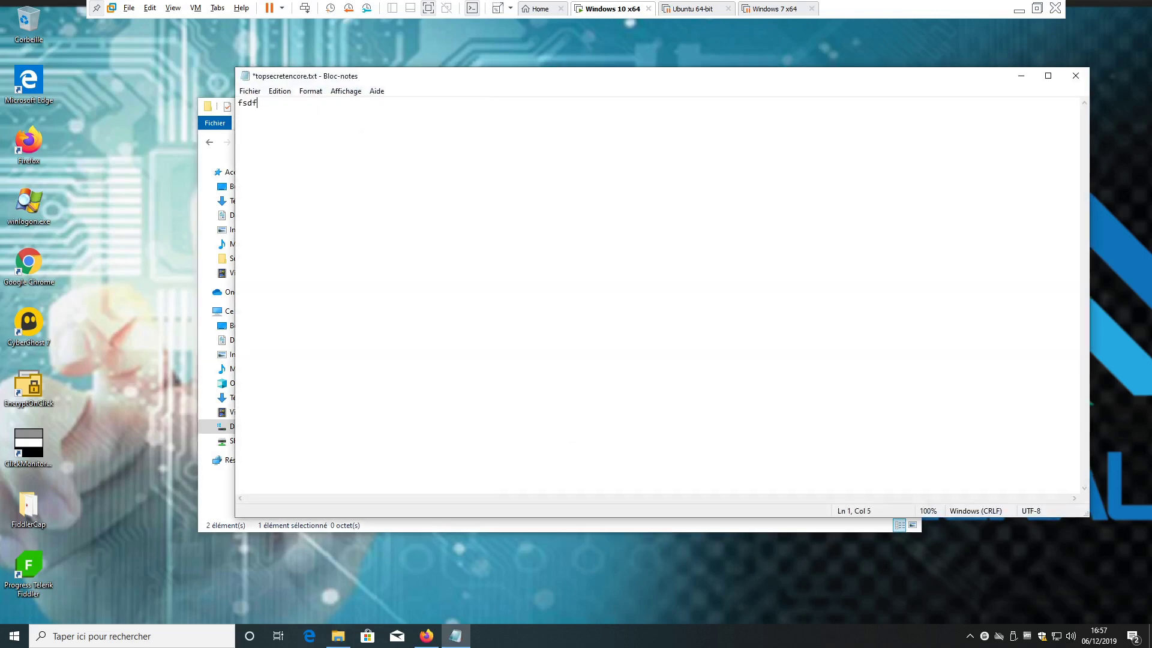
pyautogui.click(1074, 76)
pyautogui.press('Return')
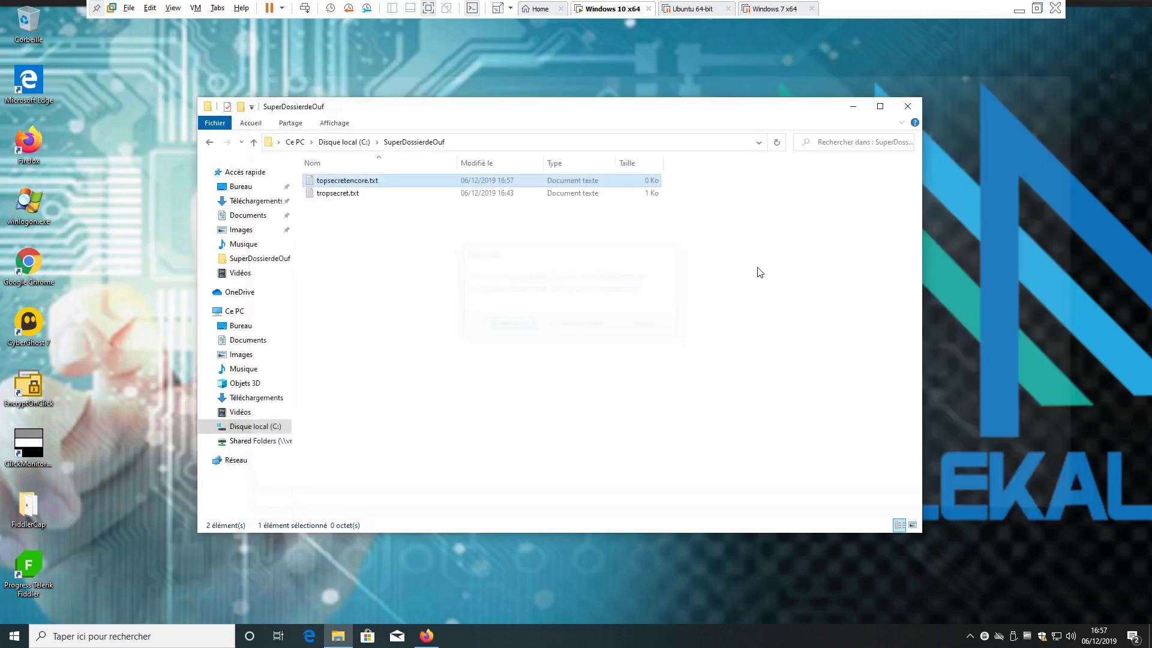
pyautogui.click(375, 142)
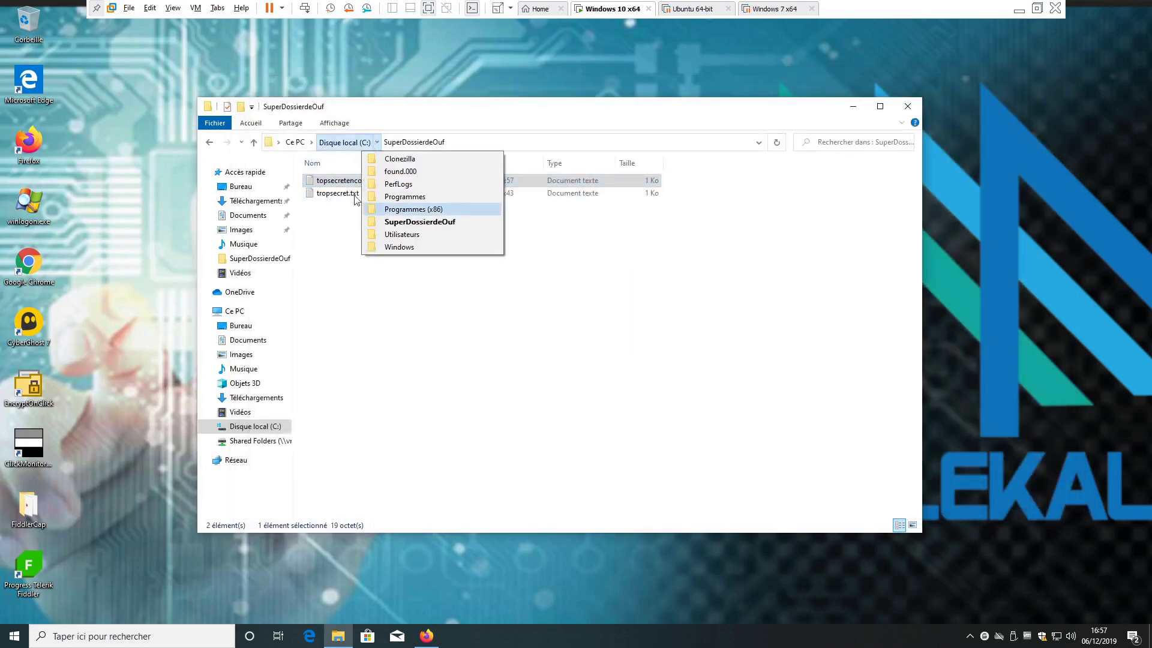
pyautogui.click(334, 147)
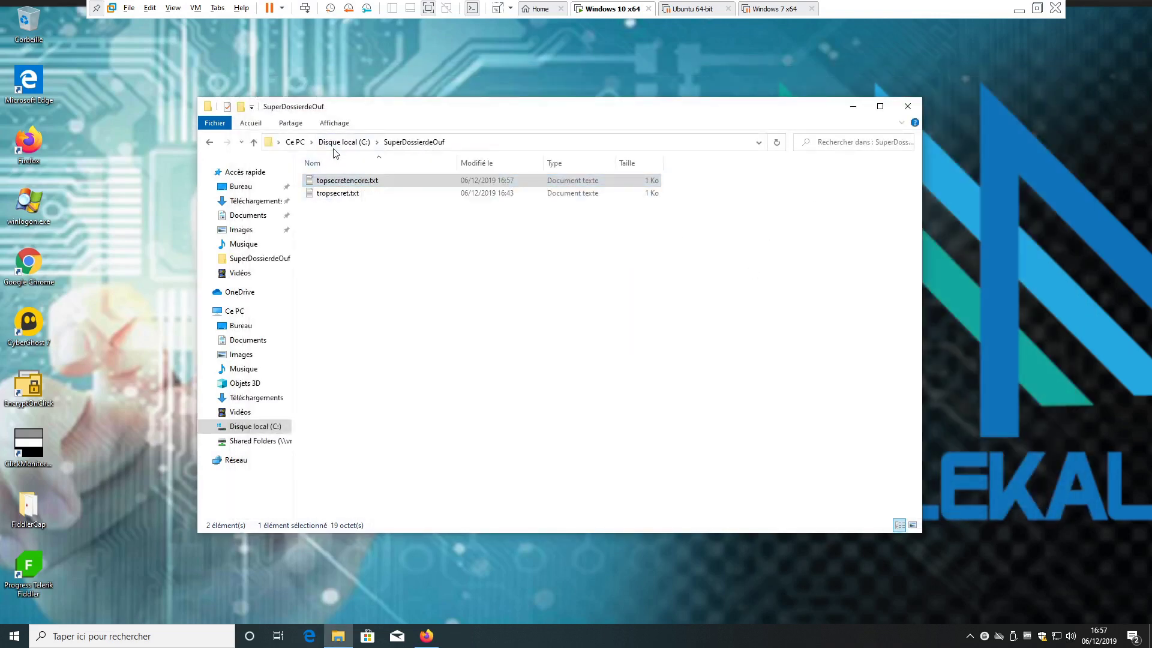
# - Launch EncryptOnClick and choose C:\SuperDossierdeOuf as the folder to encrypt
pyautogui.doubleClick(24, 391)
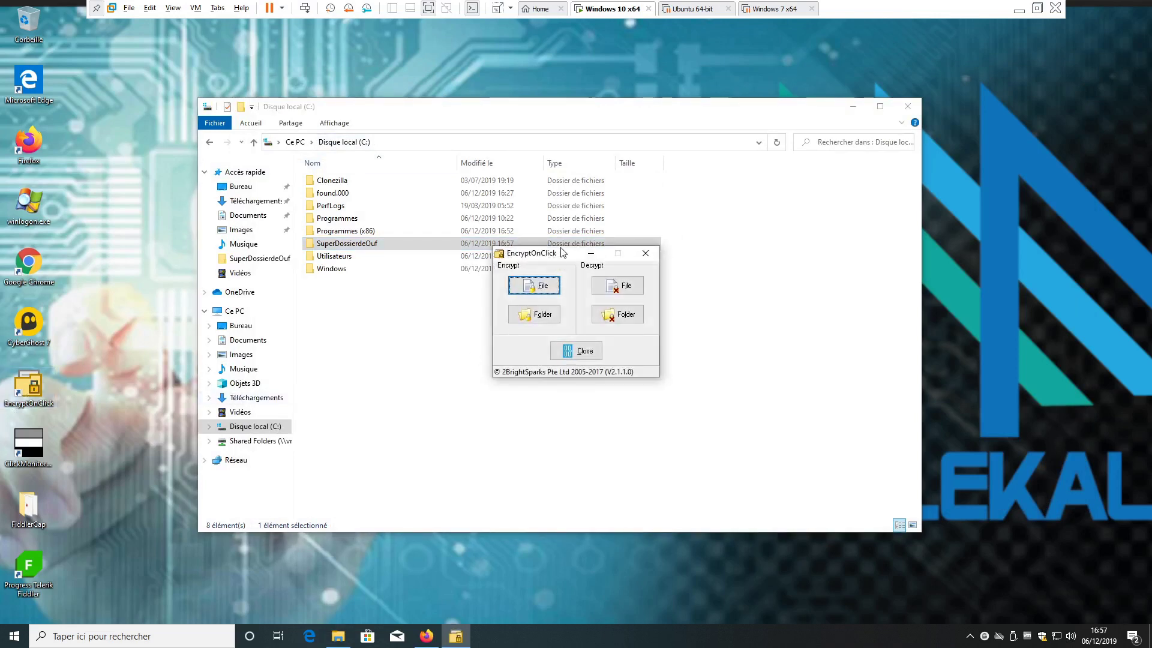
pyautogui.moveTo(558, 253); pyautogui.dragTo(474, 349)
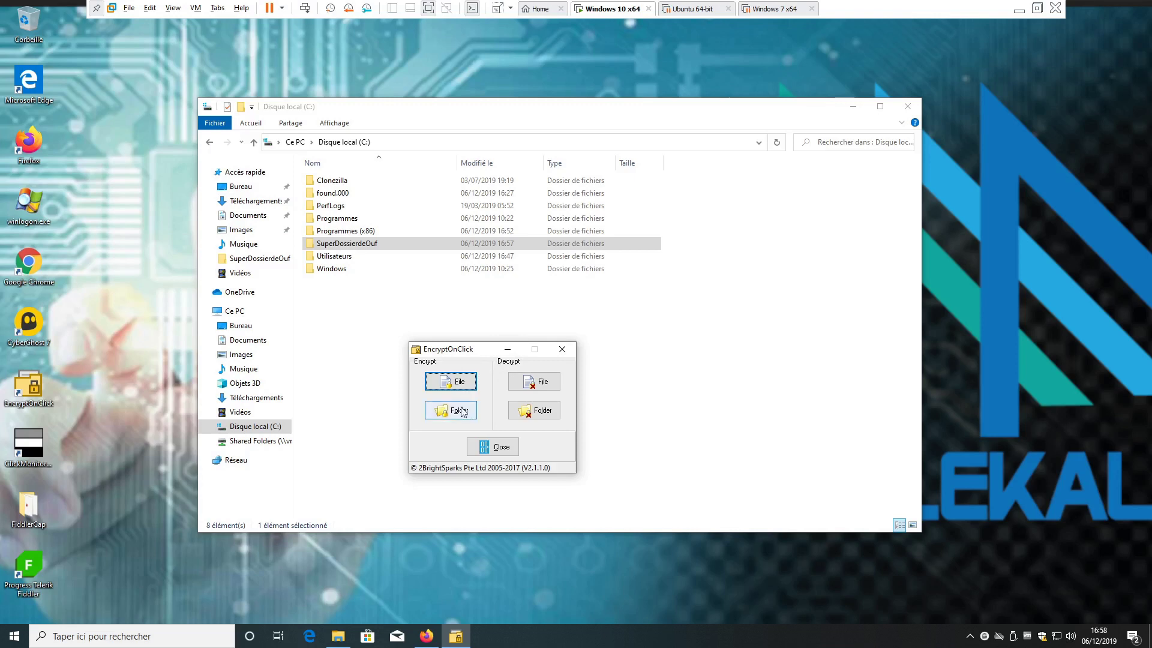
pyautogui.click(449, 381)
pyautogui.click(468, 417)
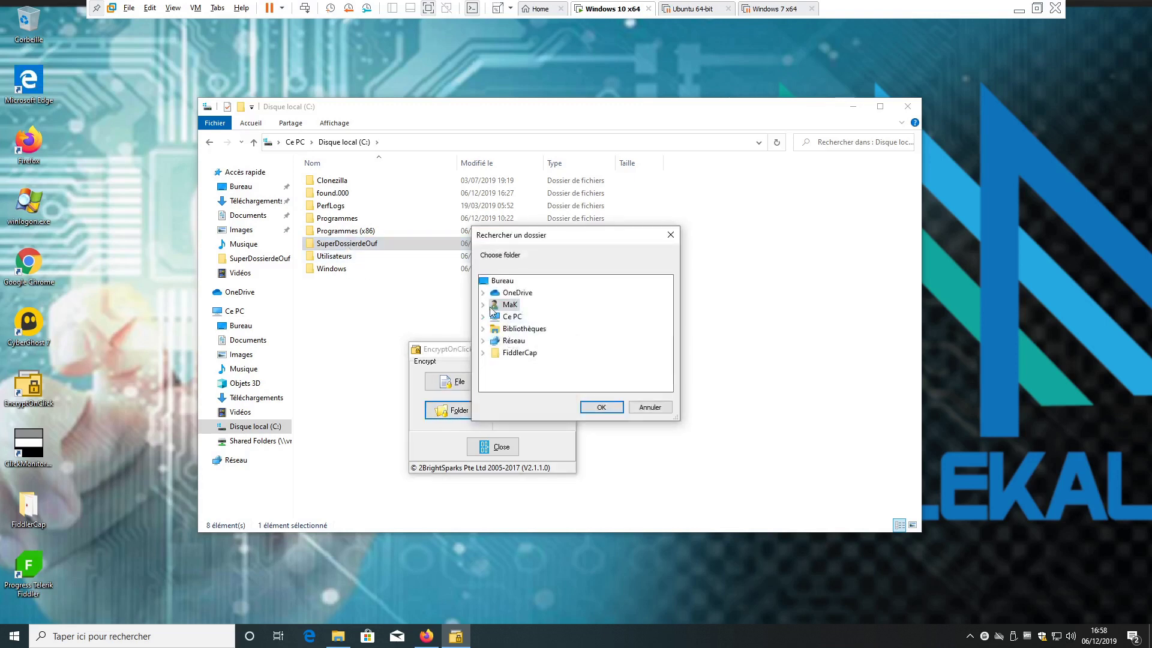
pyautogui.click(484, 317)
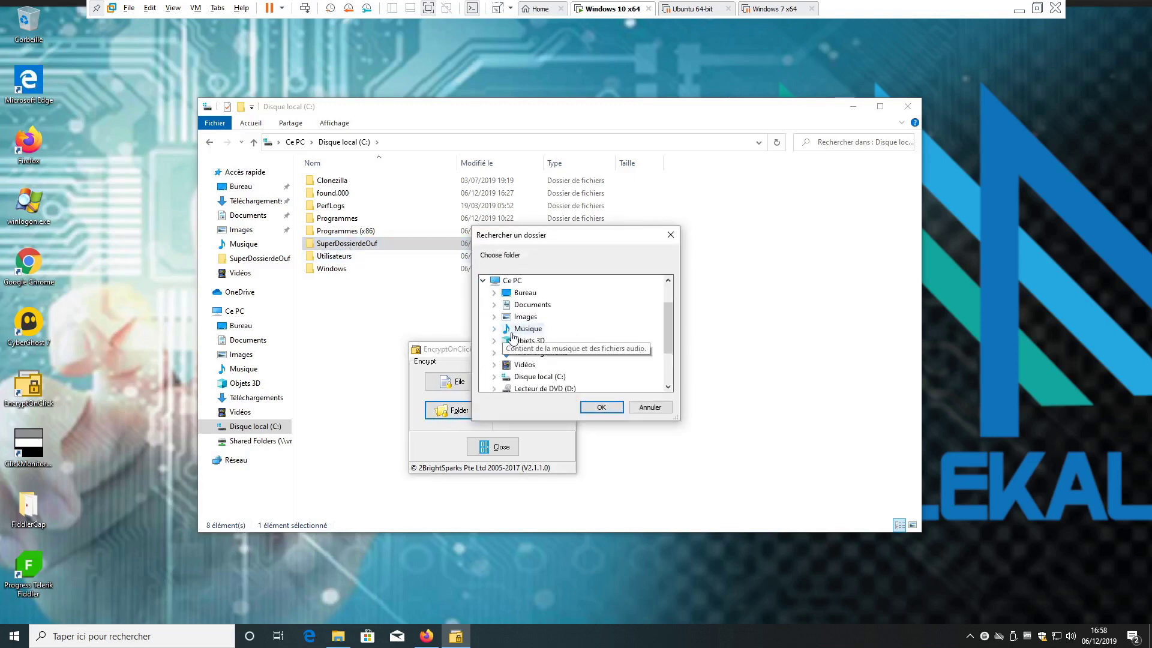
pyautogui.click(494, 377)
pyautogui.click(552, 353)
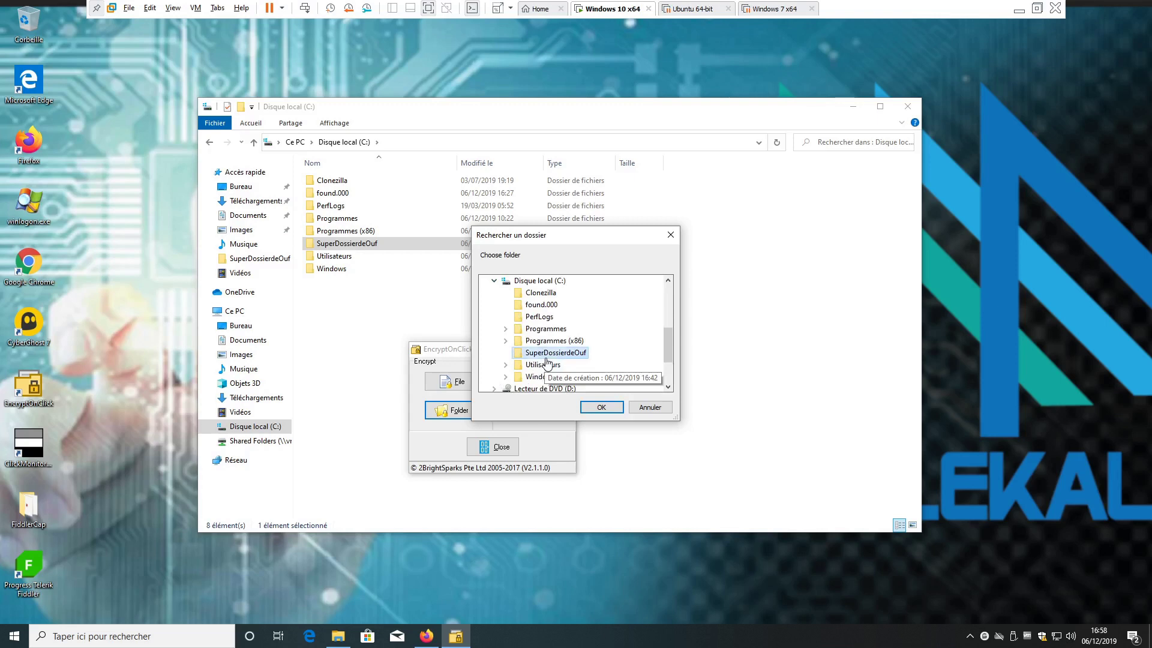
pyautogui.click(601, 407)
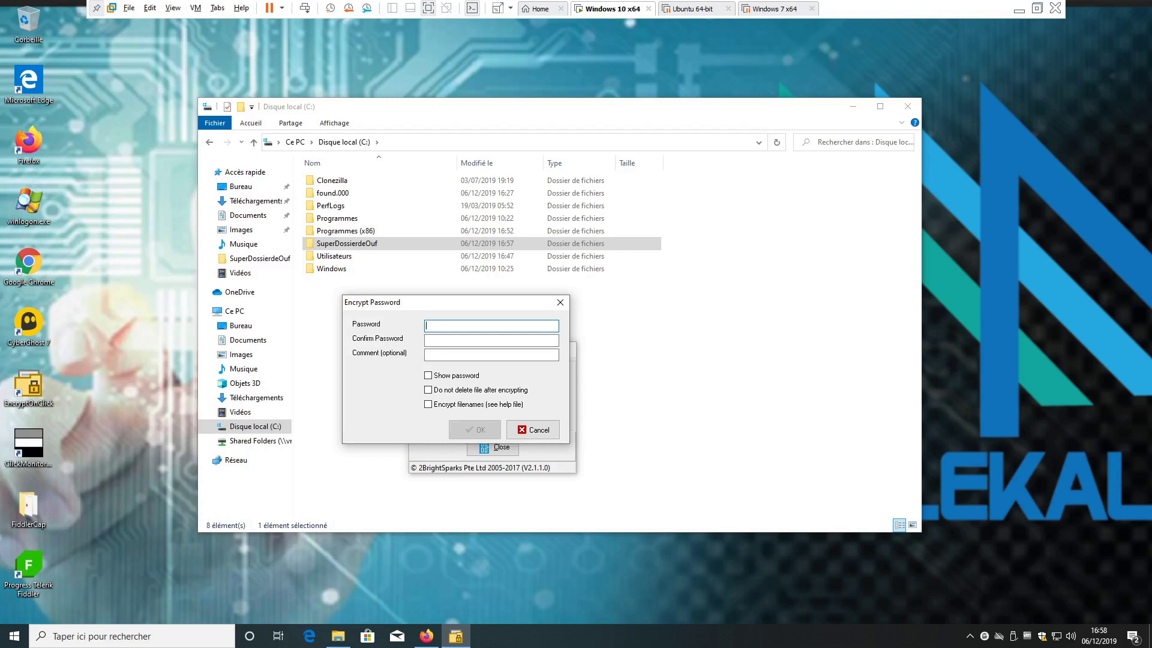
# - Enter and confirm the encryption password, then select the SuperDossierdeOuf folder in Explorer
pyautogui.click(491, 340)
pyautogui.write('a')
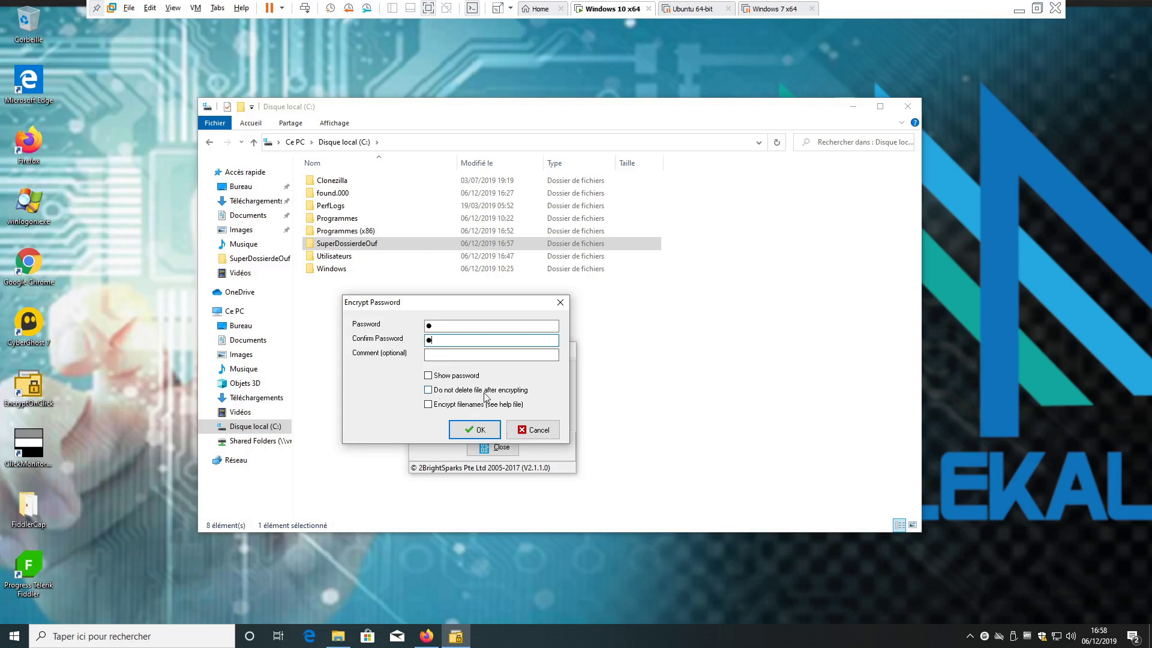
pyautogui.moveTo(477, 303); pyautogui.dragTo(645, 323)
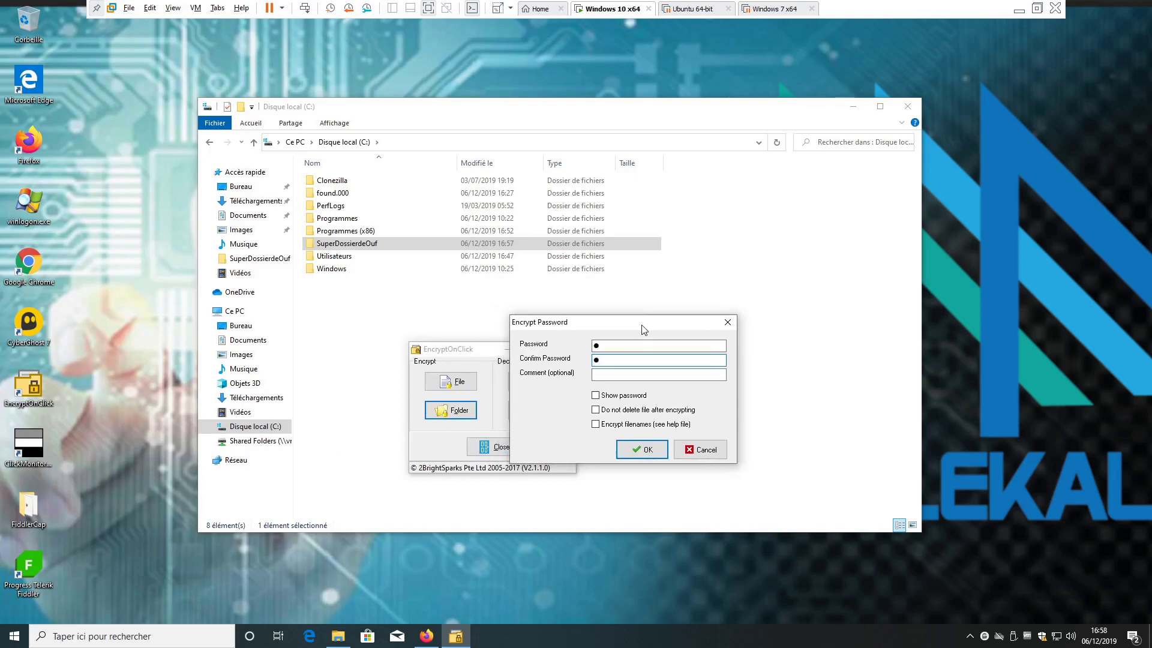
pyautogui.click(646, 451)
pyautogui.click(336, 242)
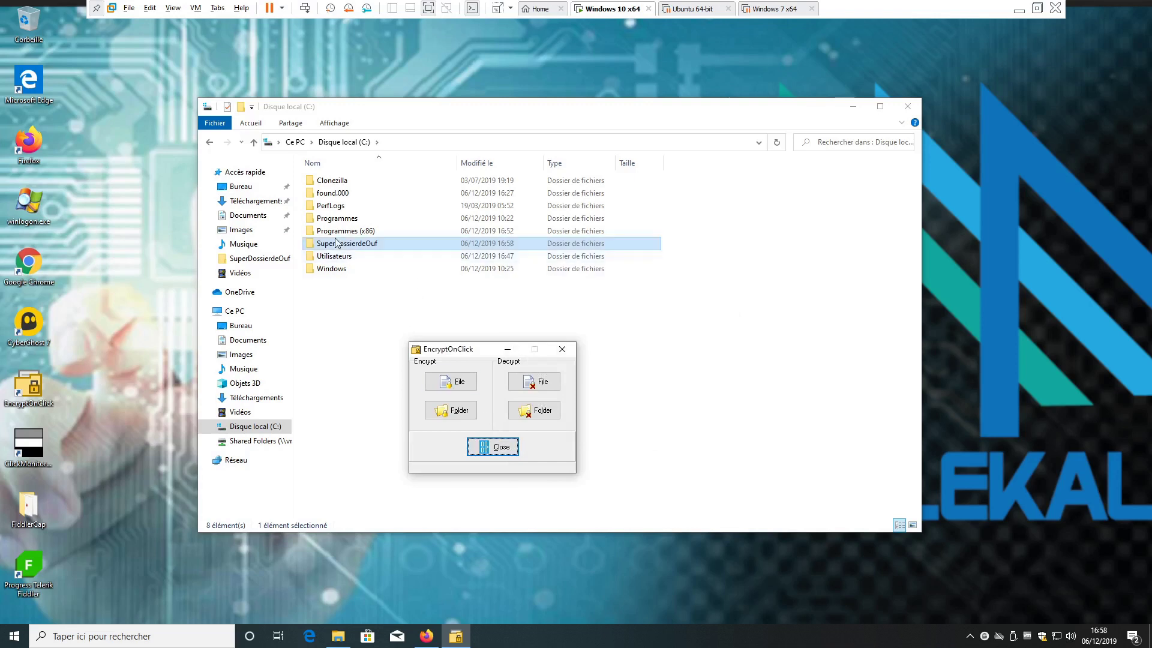
# - Decrypt topsecretencore.txt.EOC in SuperDossierdeOuf by entering its password
pyautogui.doubleClick(339, 245)
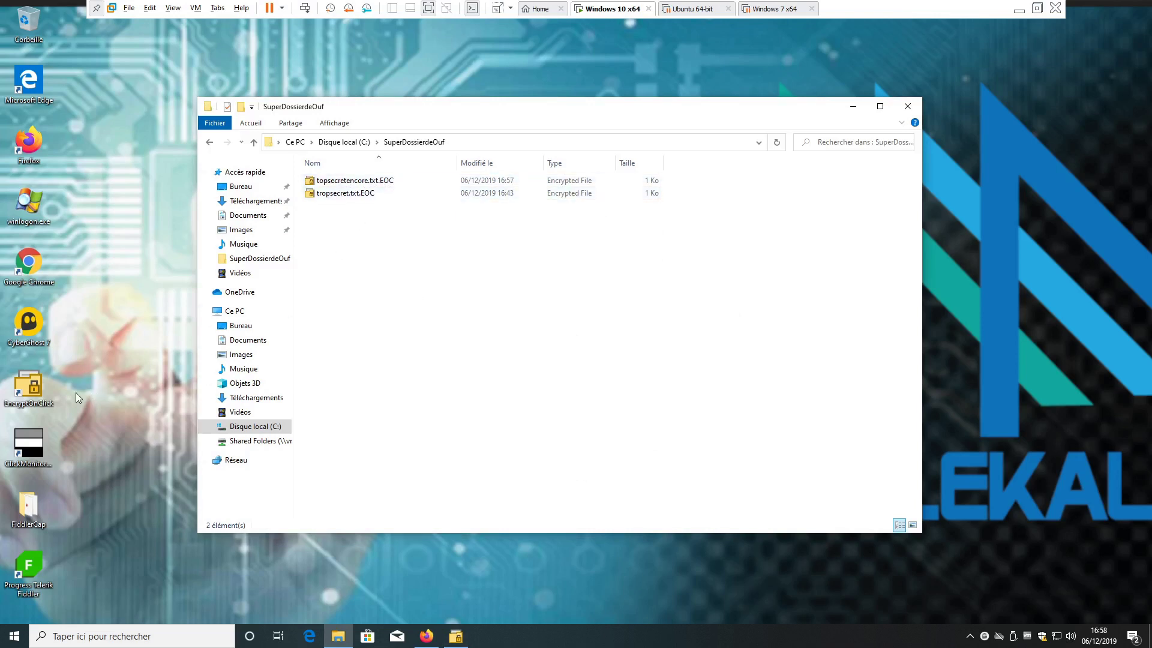
pyautogui.click(332, 186)
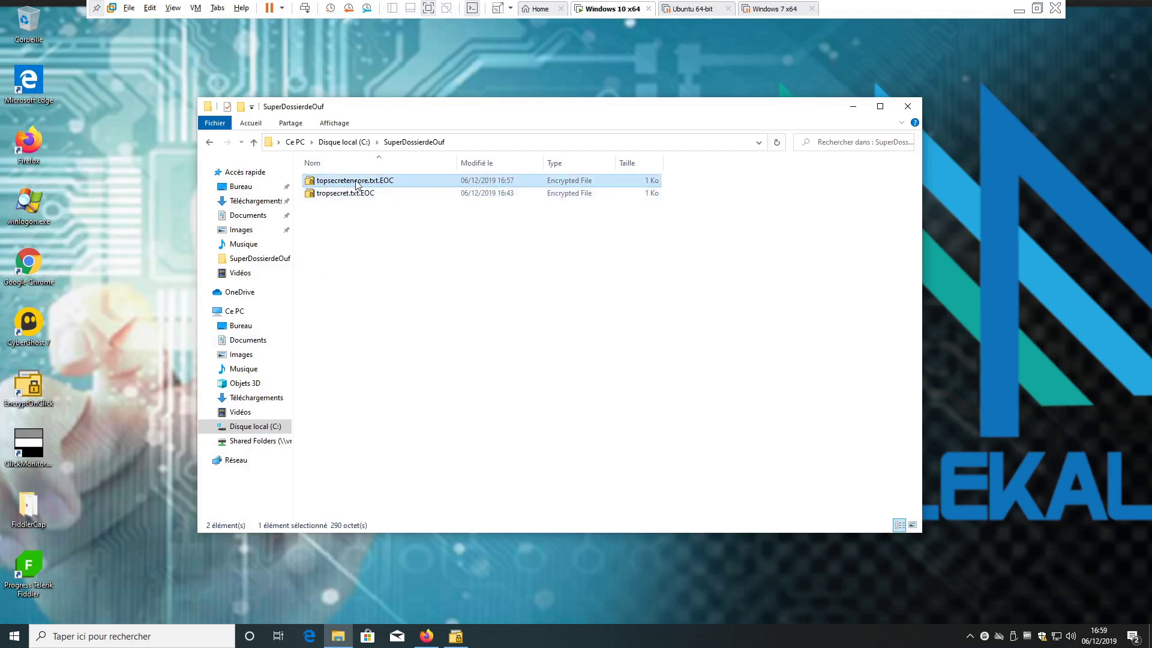
pyautogui.doubleClick(356, 185)
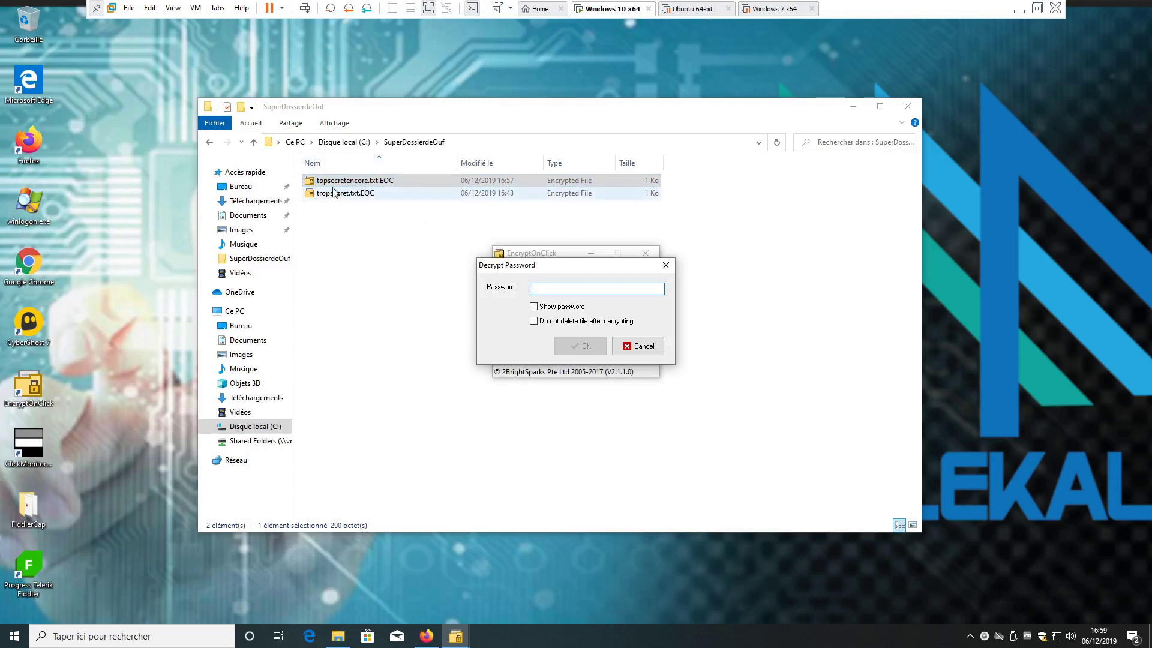
pyautogui.click(534, 287)
pyautogui.write('1234')
pyautogui.click(585, 346)
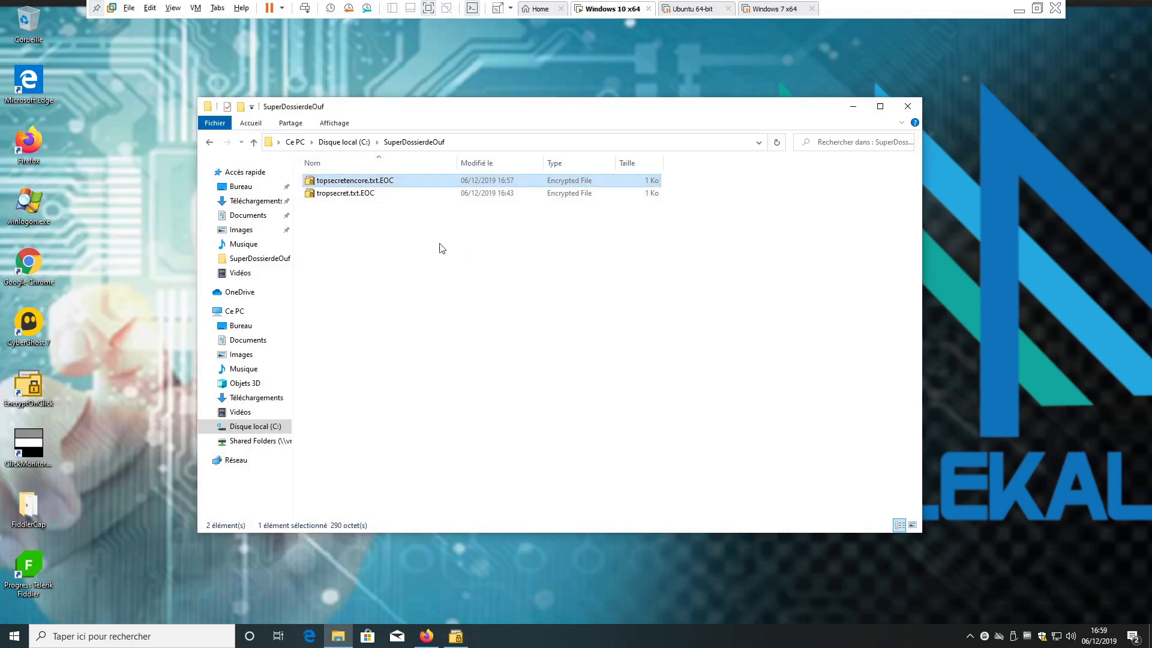
# - Add a second line 'dsfsdfdsfdsfsdfdsfdsf' to topsecretencore.txt in Notepad and save it
pyautogui.doubleClick(368, 181)
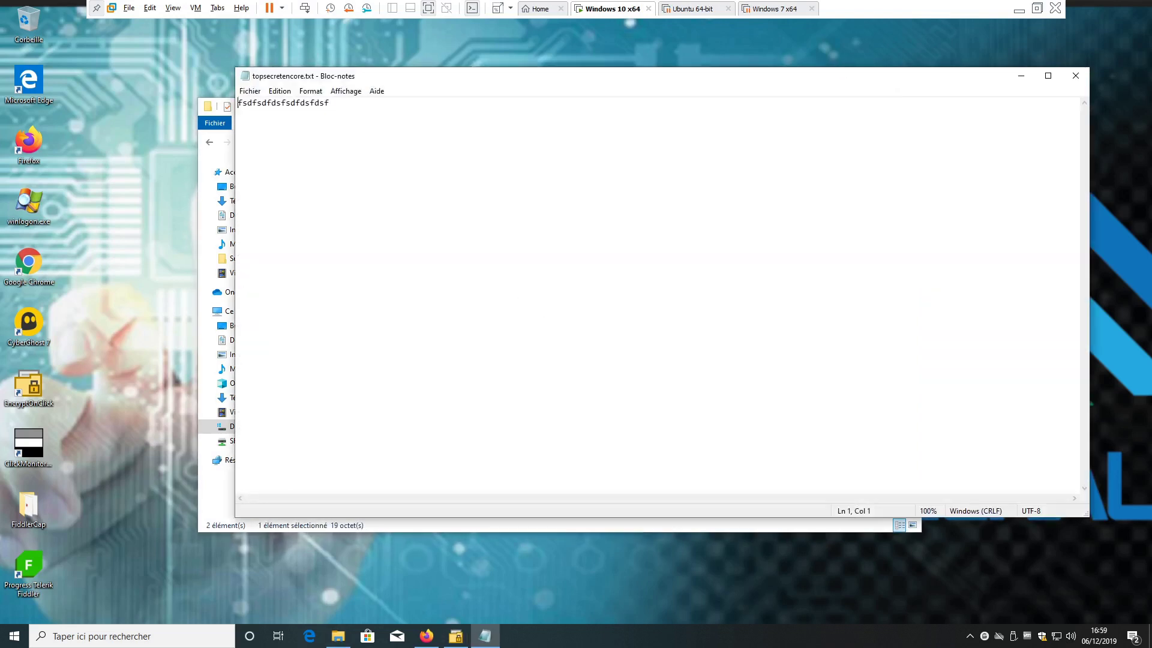
pyautogui.moveTo(375, 77); pyautogui.dragTo(334, 295)
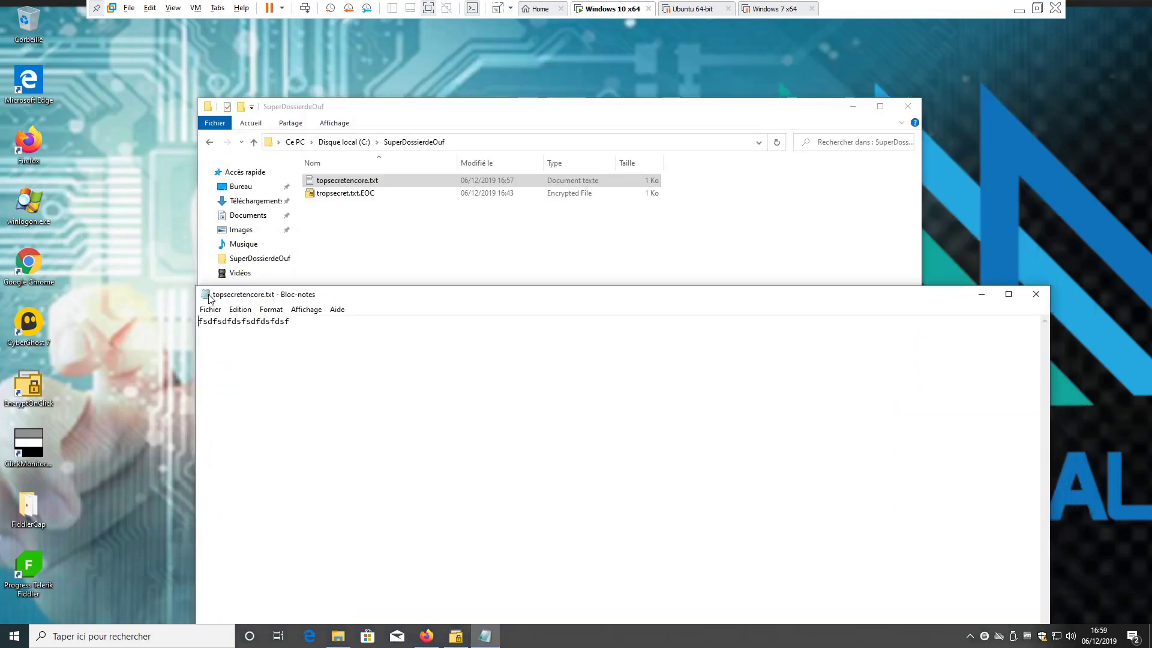
pyautogui.doubleClick(207, 295)
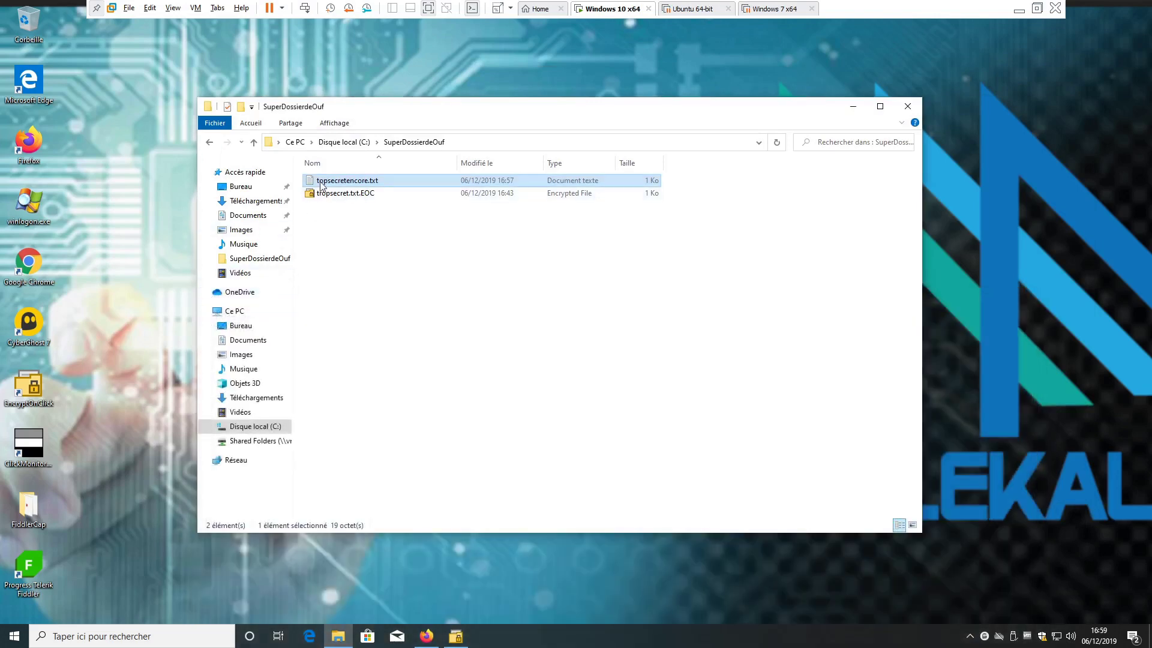
pyautogui.doubleClick(322, 182)
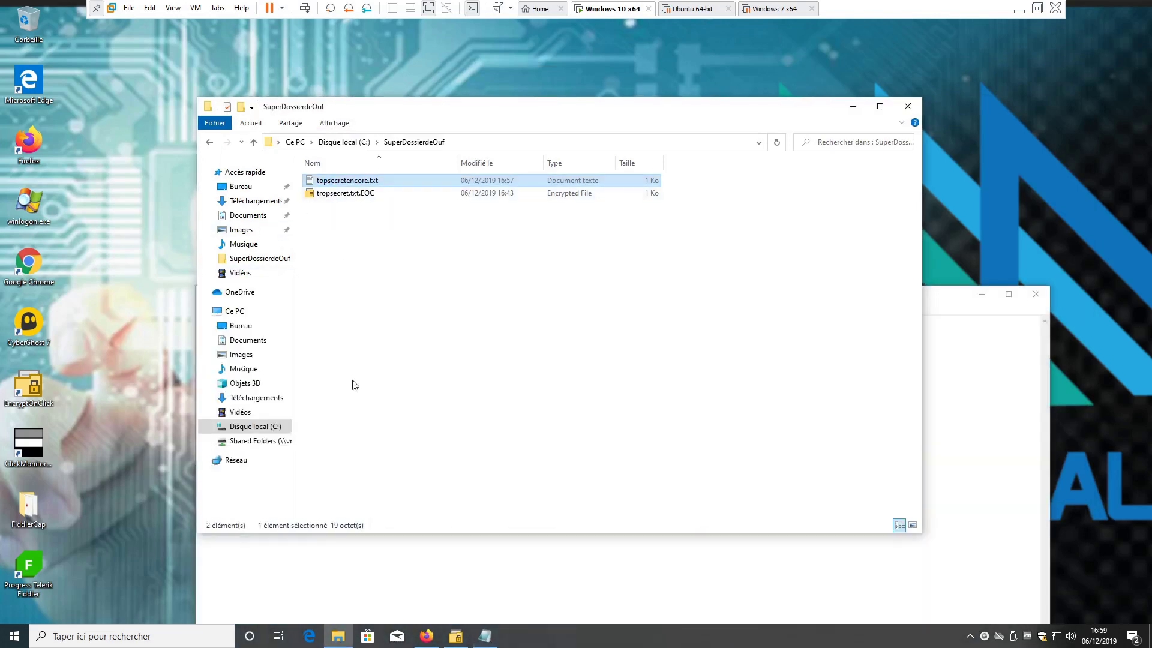
pyautogui.click(972, 462)
pyautogui.press('Return')
pyautogui.write('dsfsdfdsfdsfsdfdsfdsf')
pyautogui.click(1032, 295)
pyautogui.press('Return')
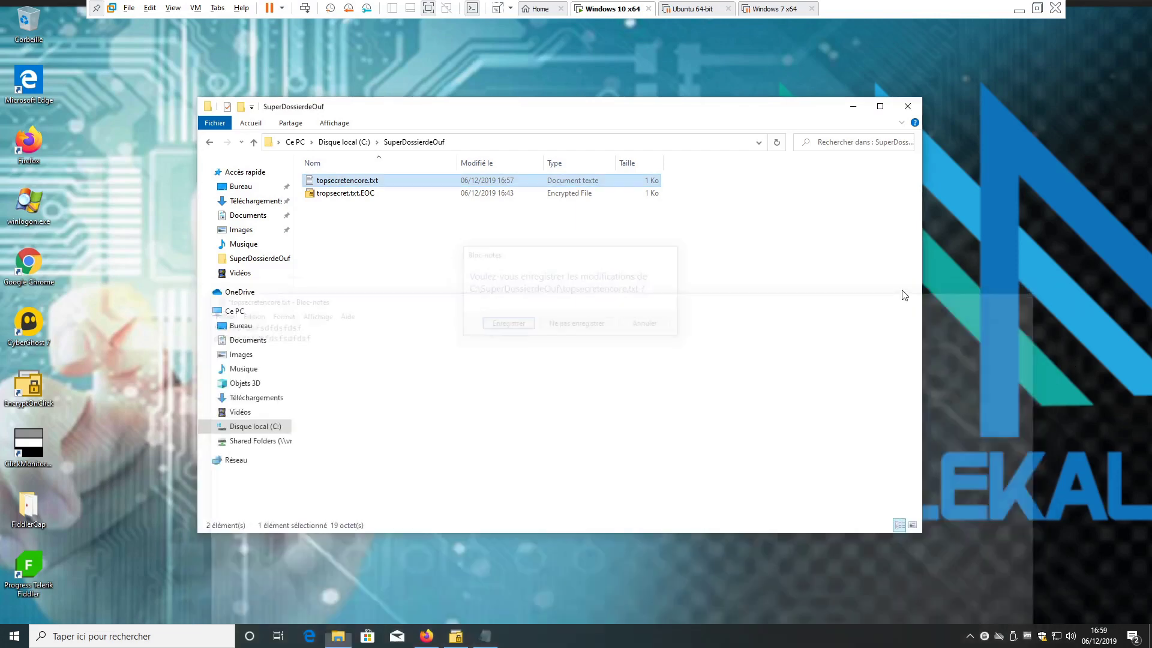
# - Re-encrypt topsecretencore.txt from its context menu with EncryptOnClick, entering and confirming the password
pyautogui.rightClick(360, 184)
pyautogui.click(426, 232)
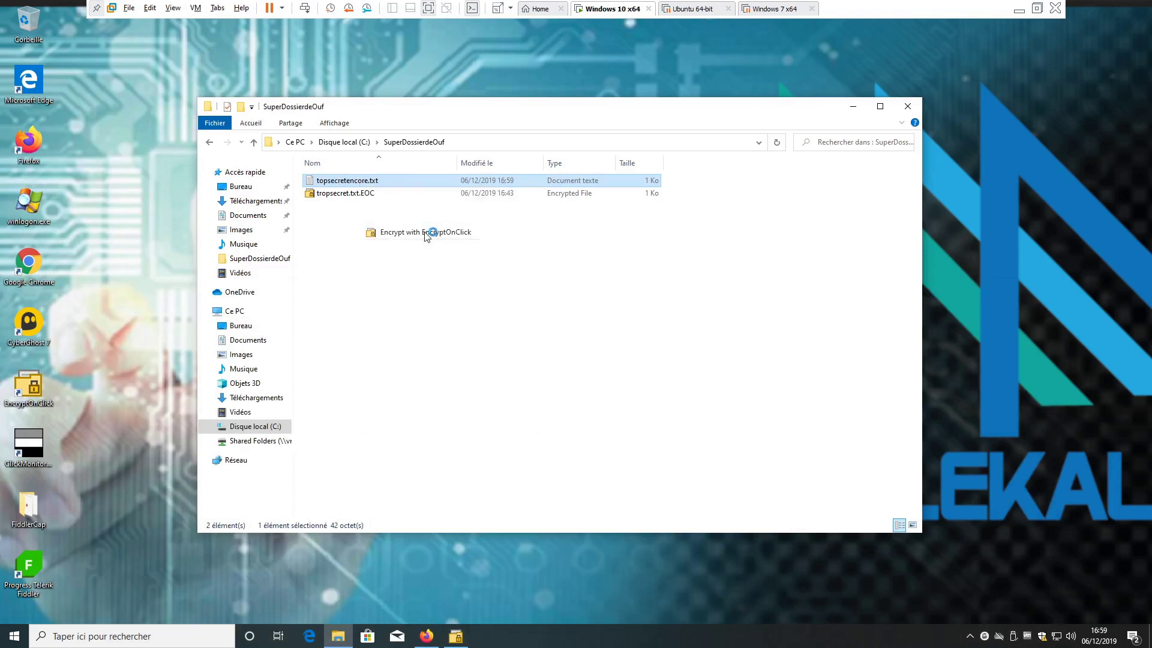
pyautogui.write('test')
pyautogui.press('Tab')
pyautogui.write('test')
pyautogui.press('Return')
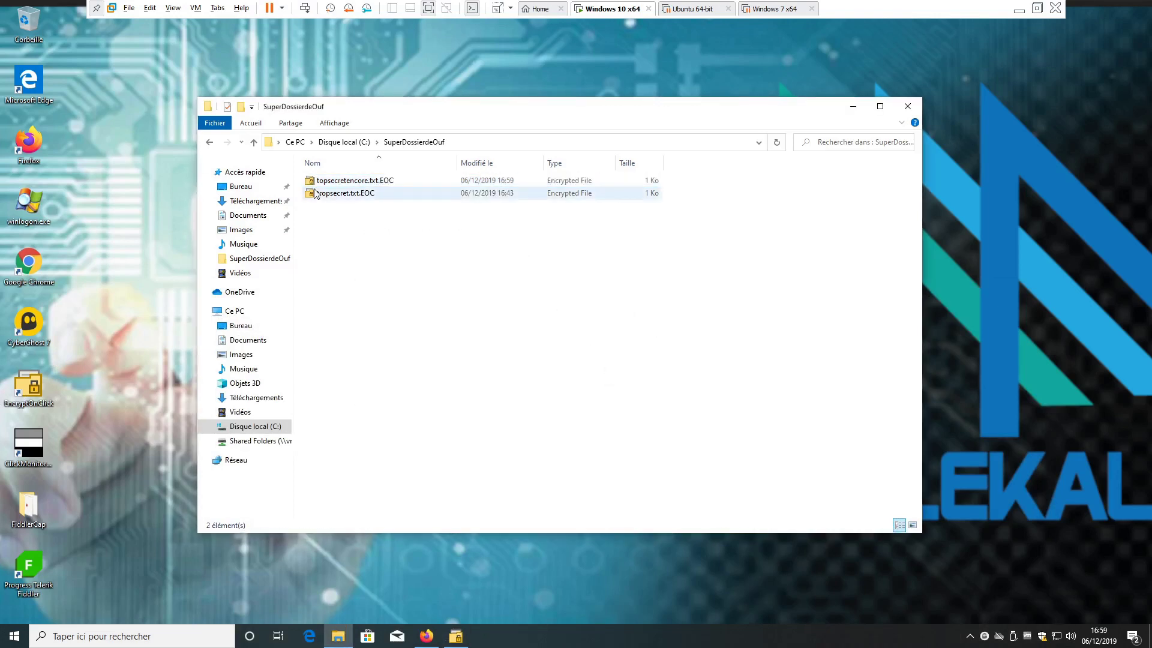